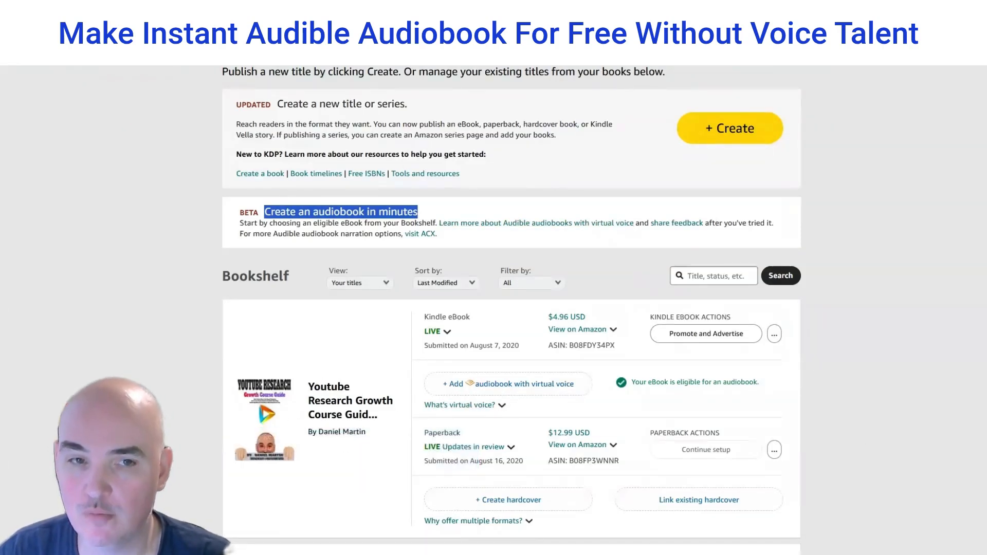
Start adding an audiobook with virtual voice for the Youtube Research Growth Course Guide eBook
drag(770, 391, 632, 396)
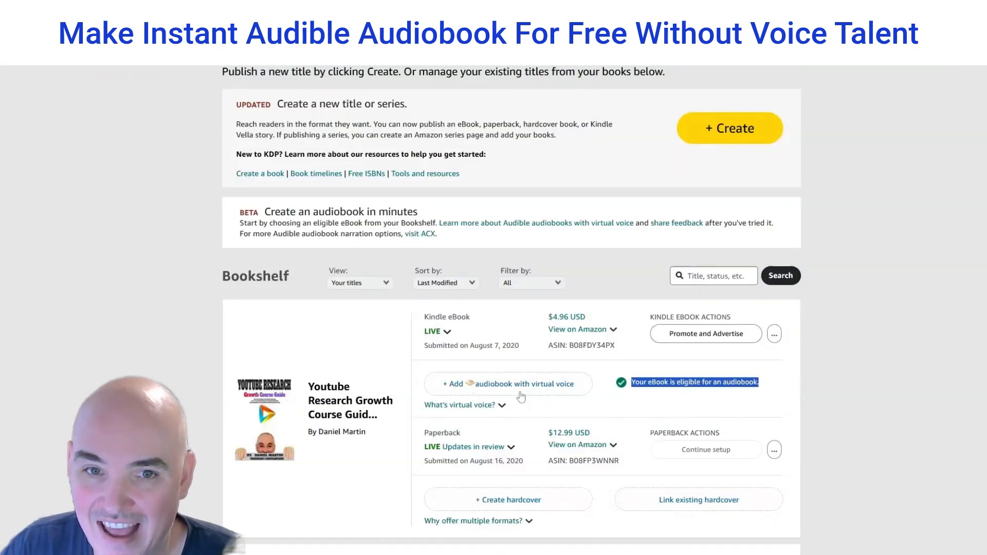
click(497, 390)
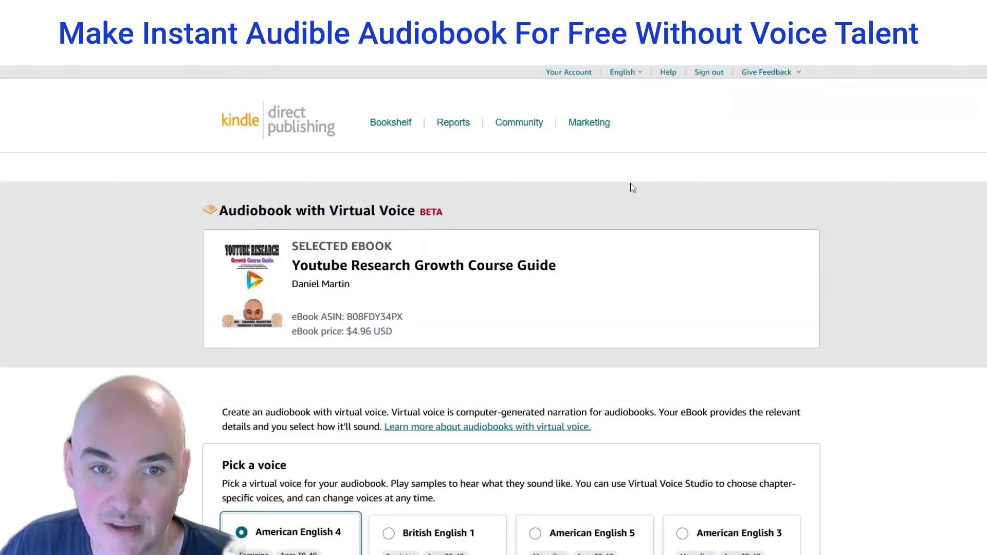
Sample the four suggested narration voices and choose American English 3 as the audiobook voice
scroll(627, 182, down, 3)
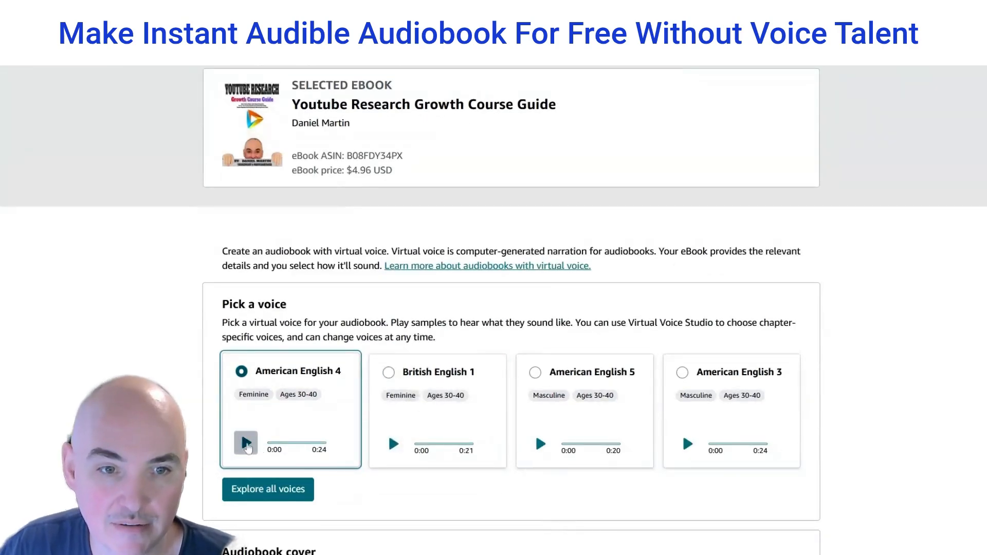
click(246, 442)
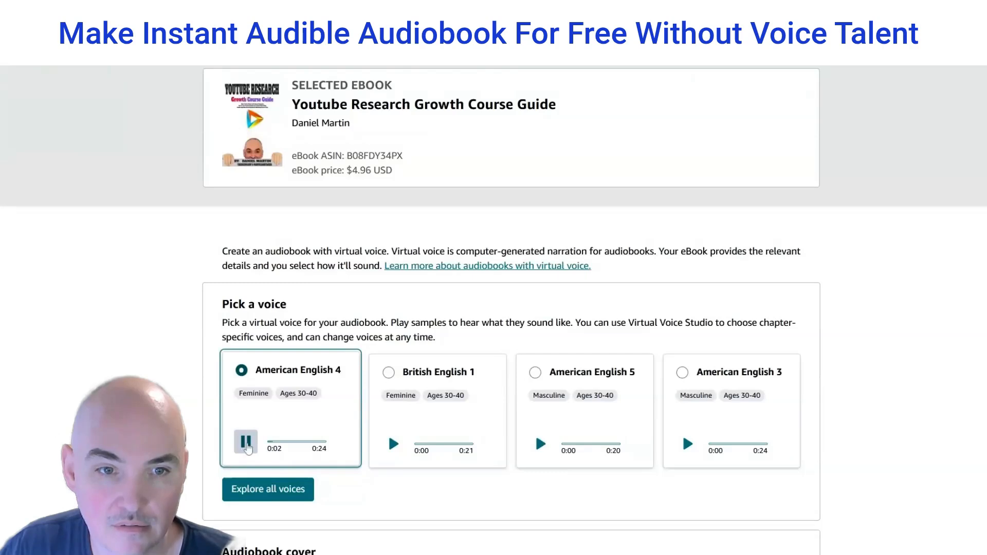
click(245, 442)
click(393, 444)
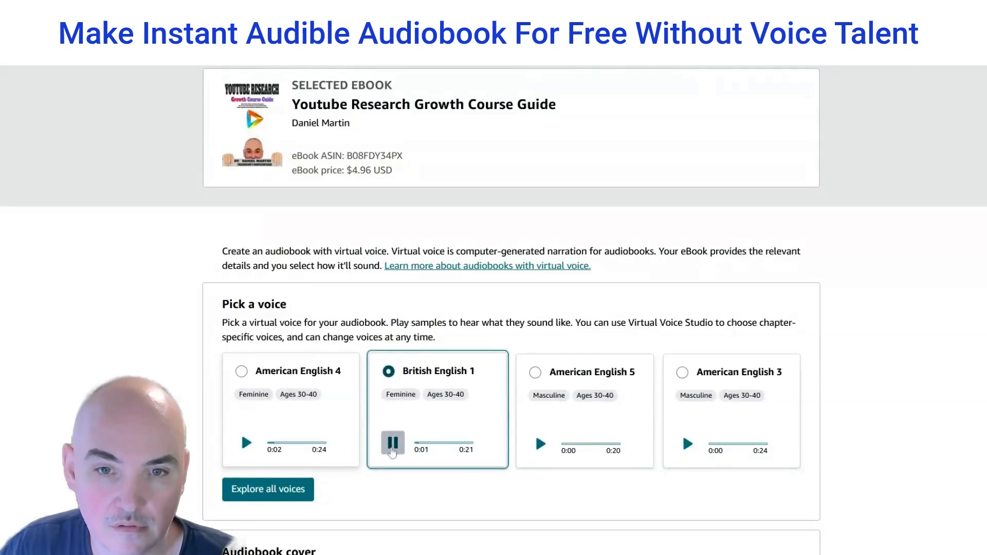
click(540, 444)
click(688, 444)
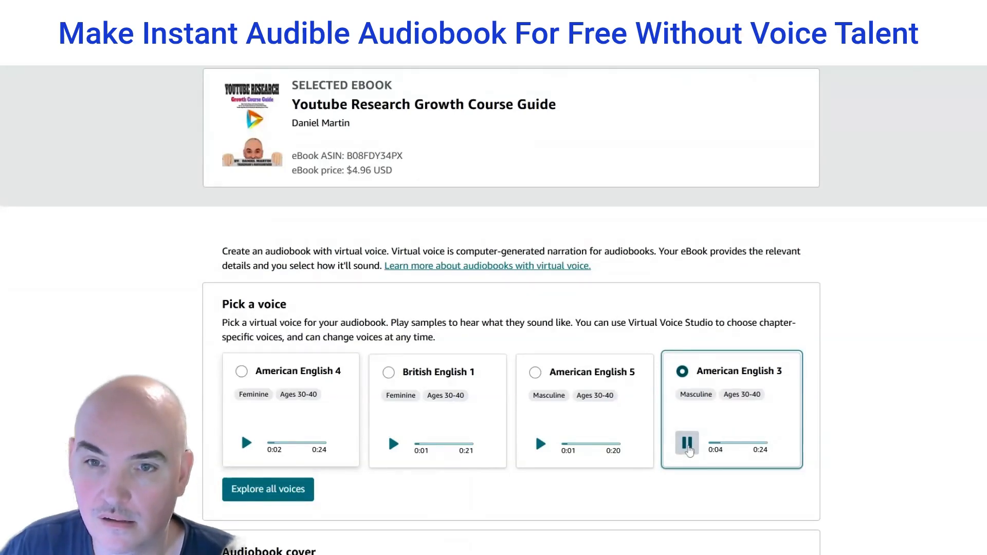
click(687, 443)
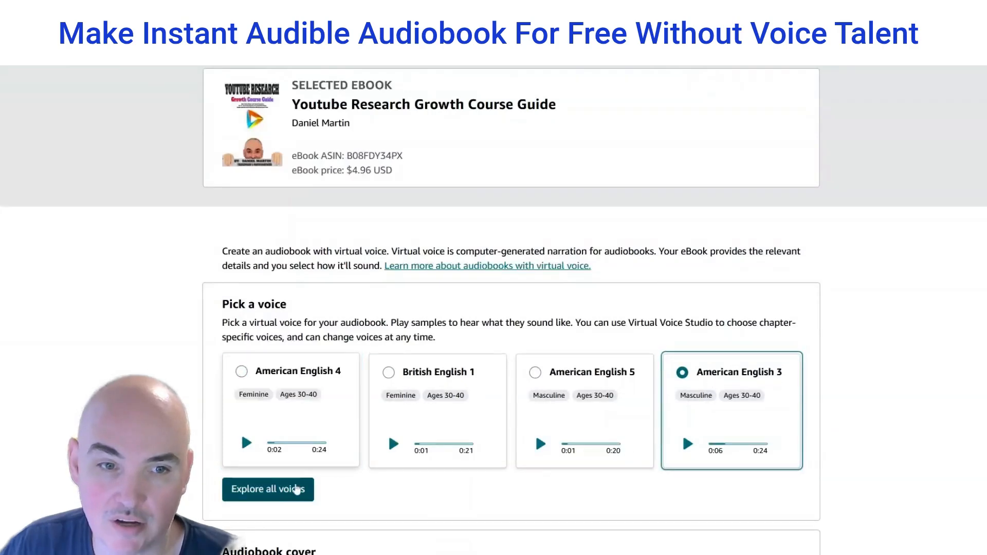
Browse the full list of available virtual voices
click(279, 496)
scroll(711, 449, down, 3)
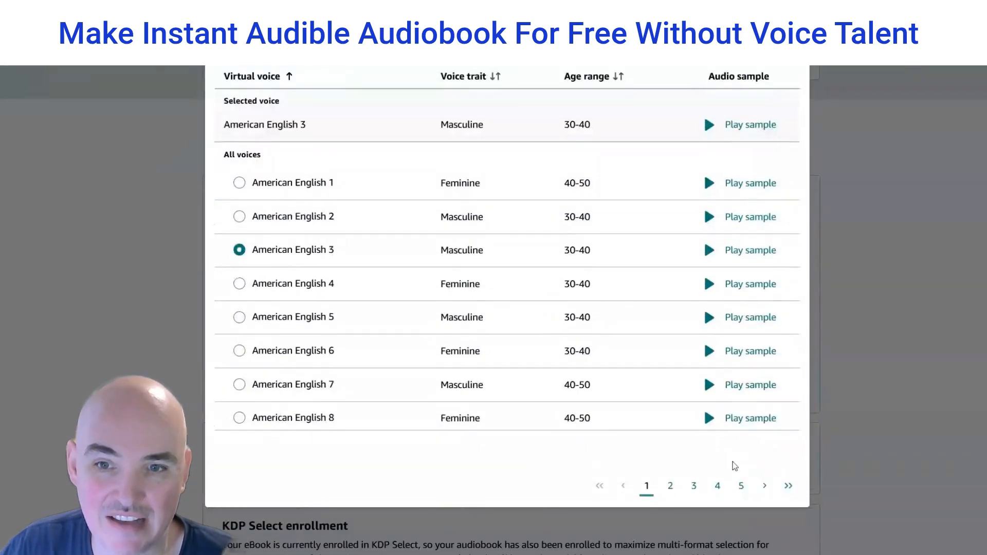
scroll(533, 381, up, 2)
scroll(676, 330, down, 3)
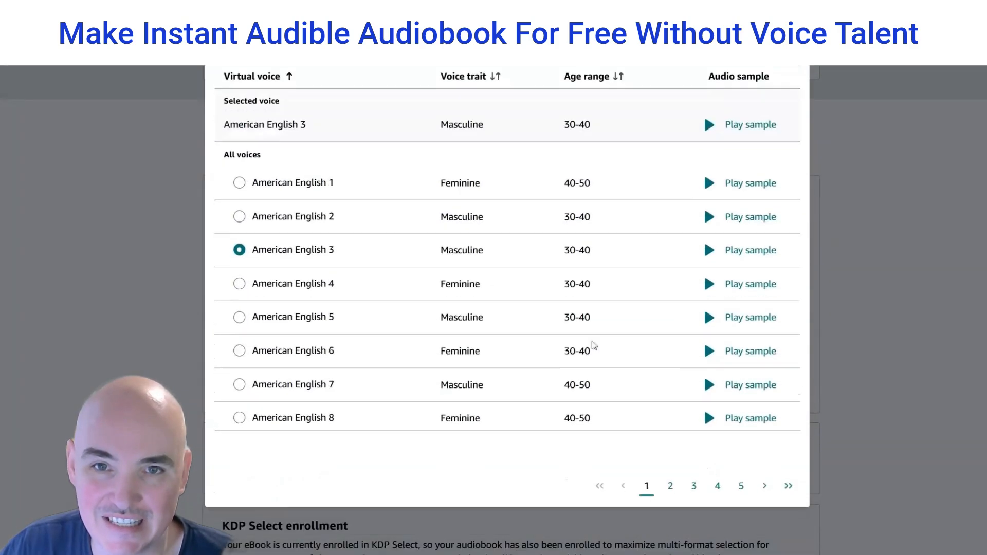
scroll(633, 413, up, 3)
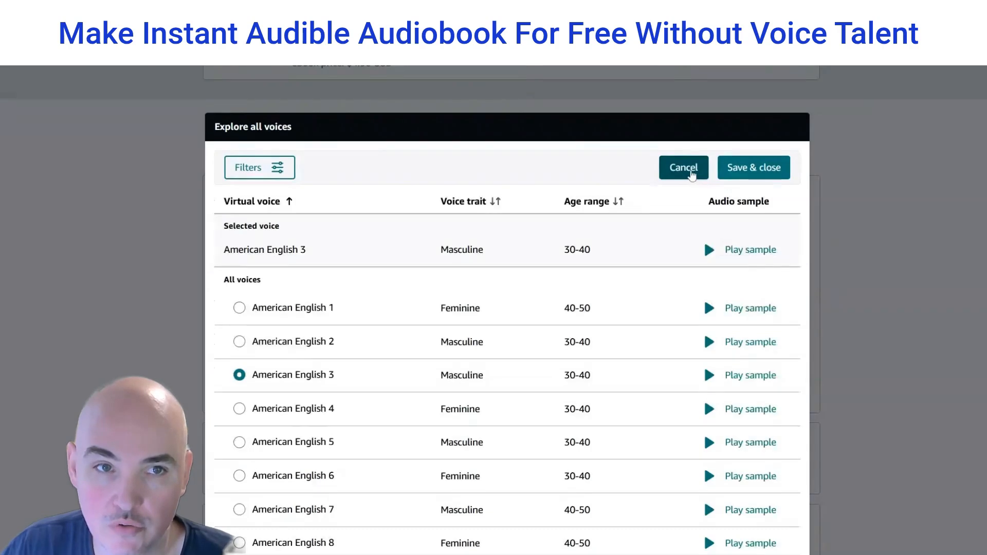
Examine the accent, voice trait and age range filter options, and leave the voice list without saving
click(282, 168)
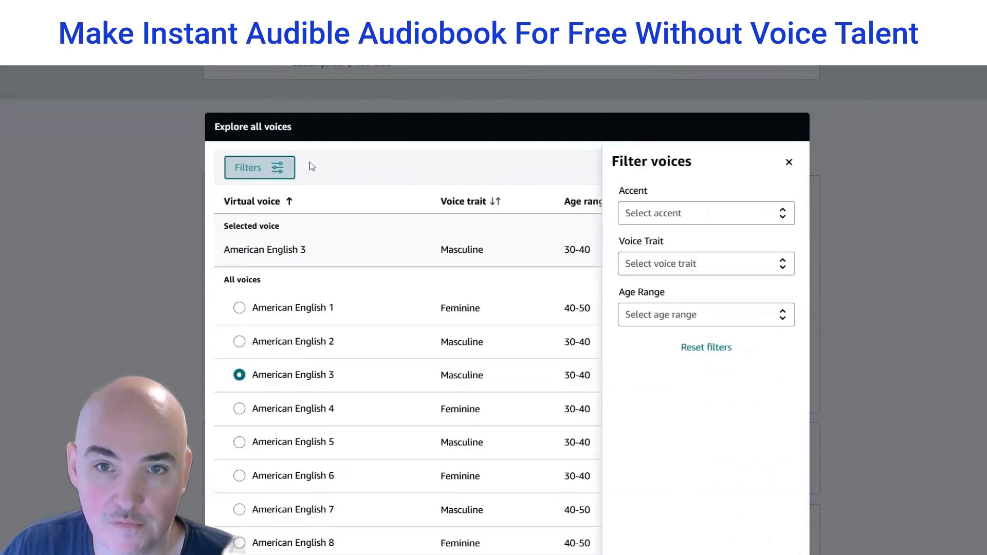
click(731, 217)
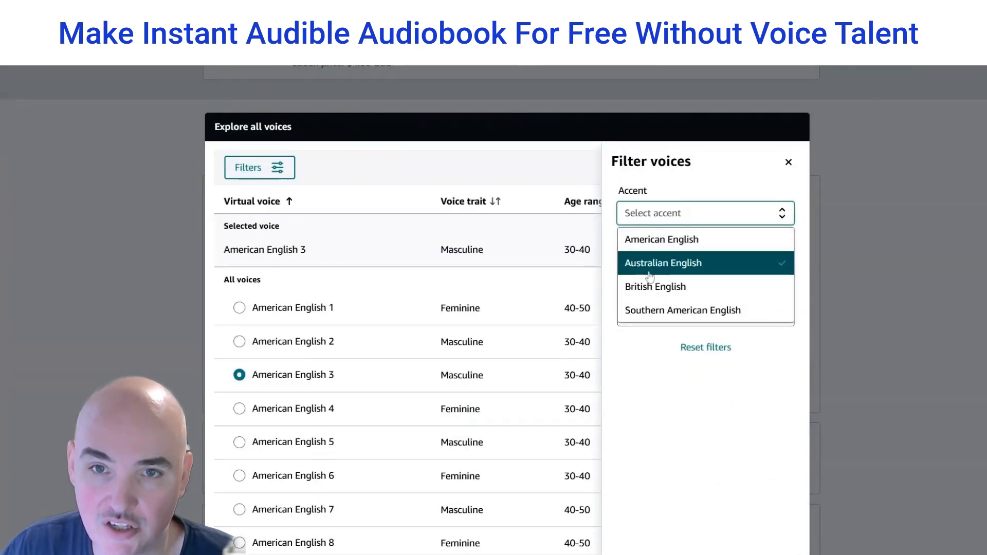
click(745, 212)
click(672, 263)
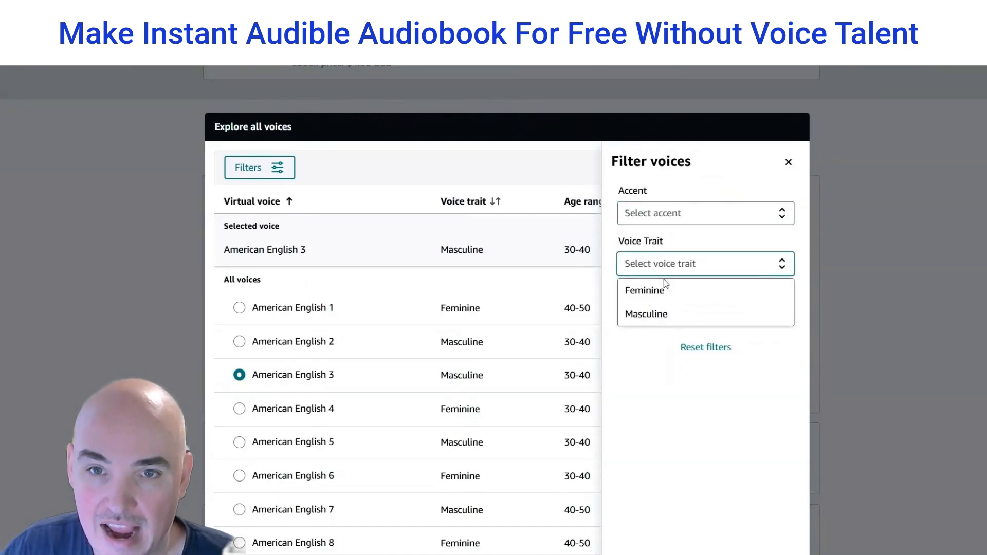
click(639, 355)
click(661, 314)
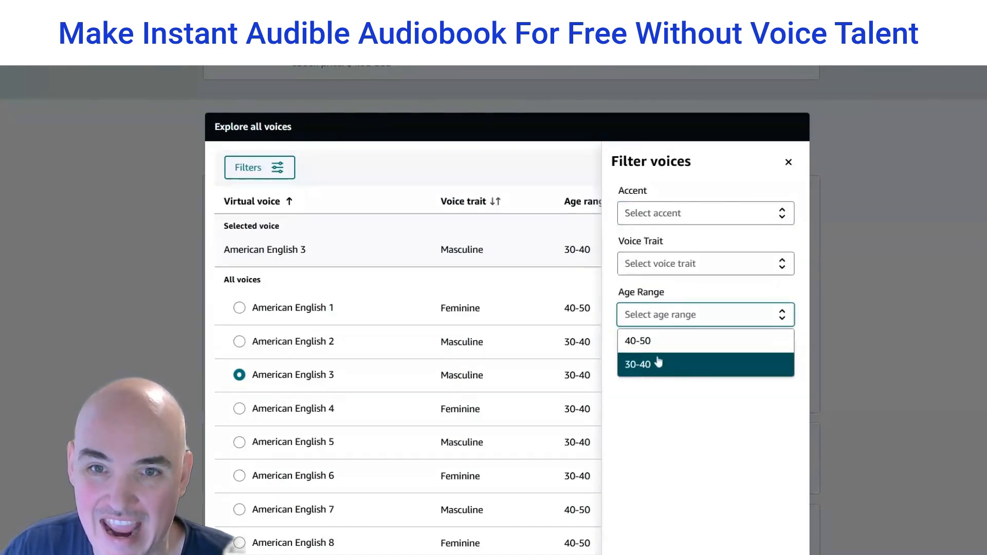
click(781, 167)
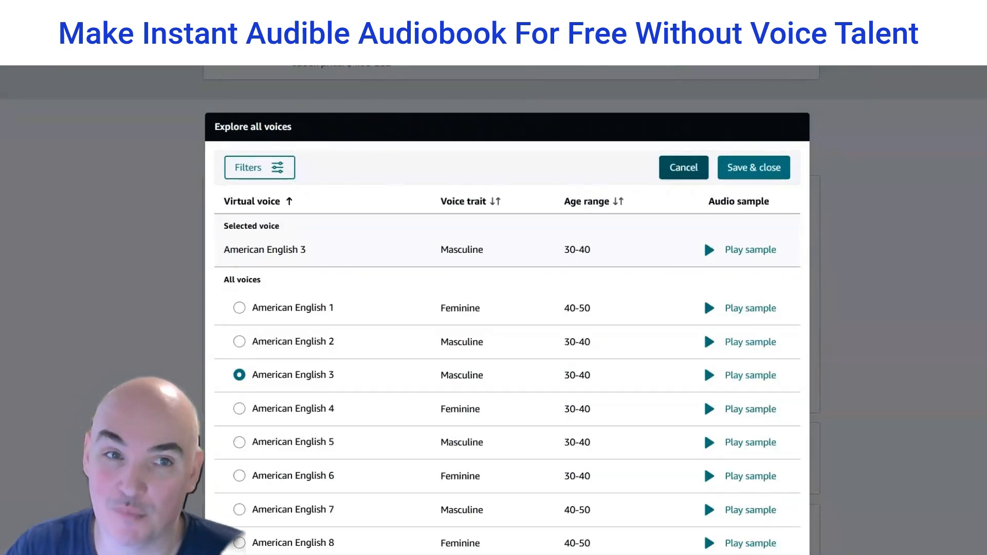
click(683, 167)
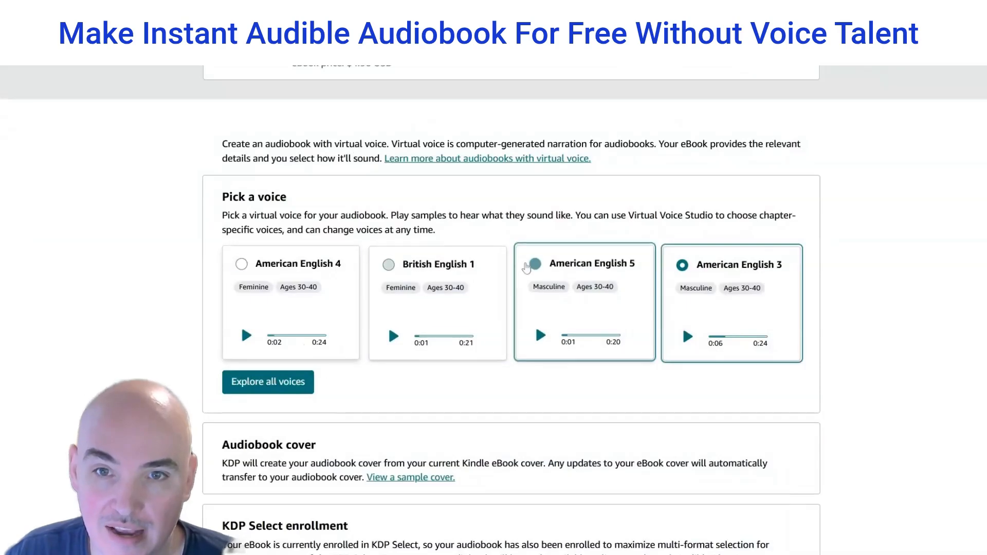
Set the audiobook list price to 9.99 USD
scroll(348, 349, down, 3)
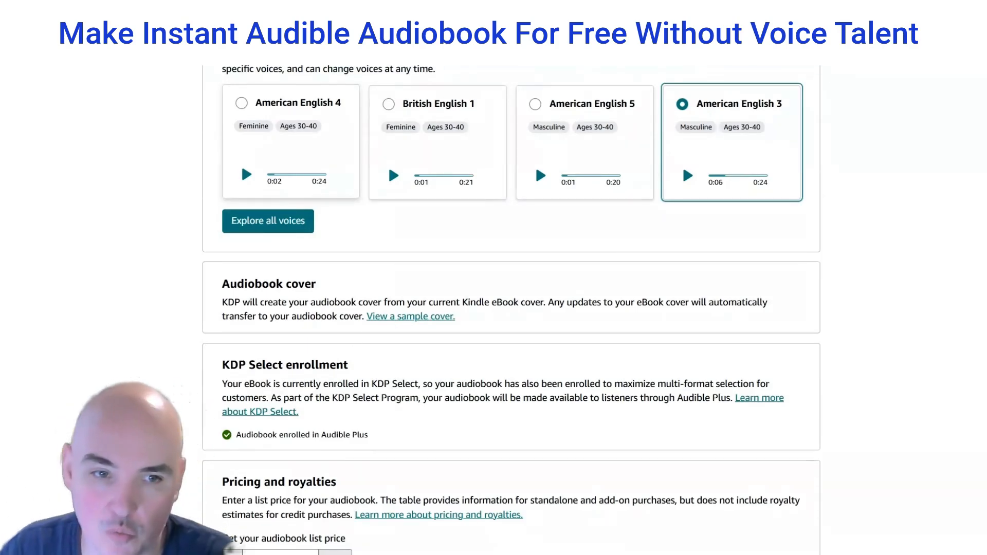
scroll(444, 350, down, 3)
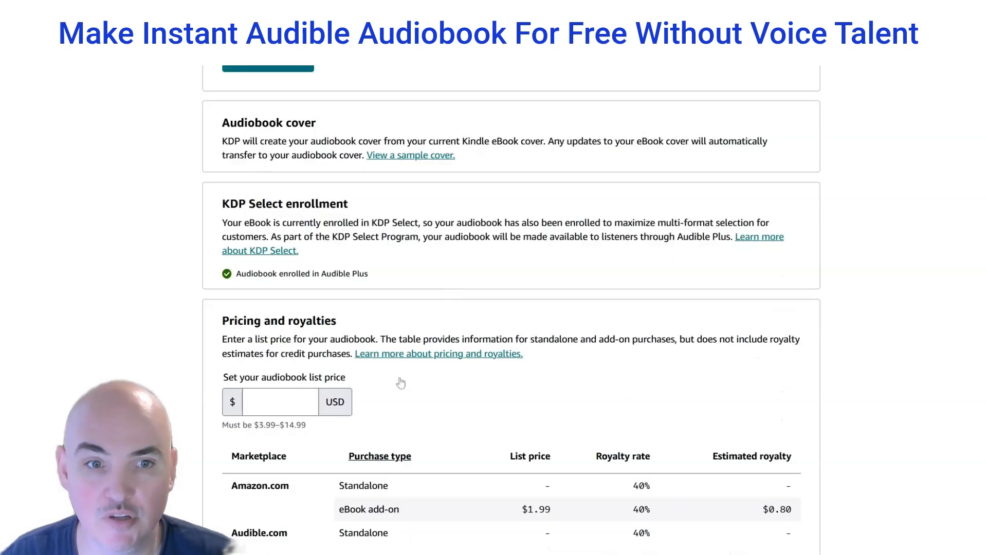
text(9.99)
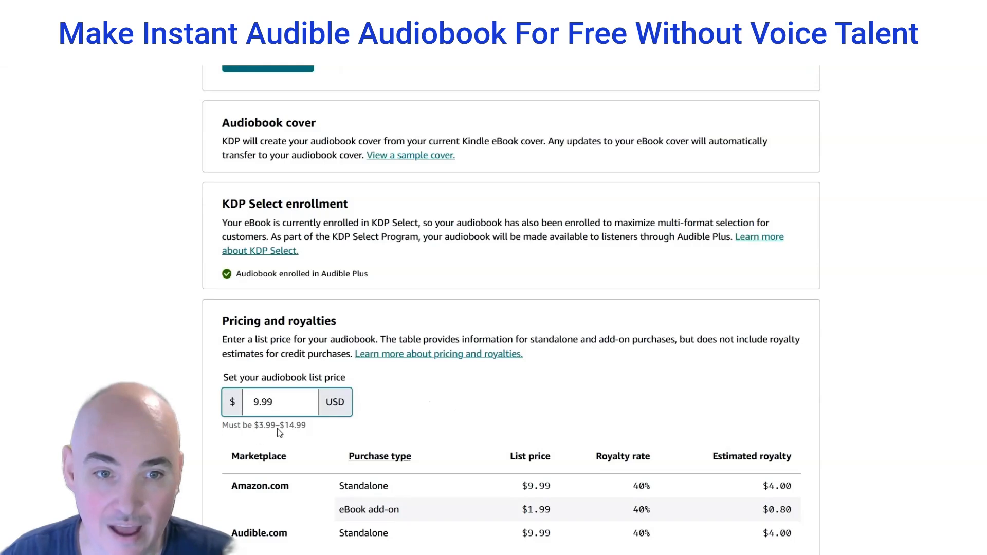
Review the allowed price range and the list prices and estimated royalties for Amazon.com and Audible.com
click(309, 429)
drag(307, 426, 258, 426)
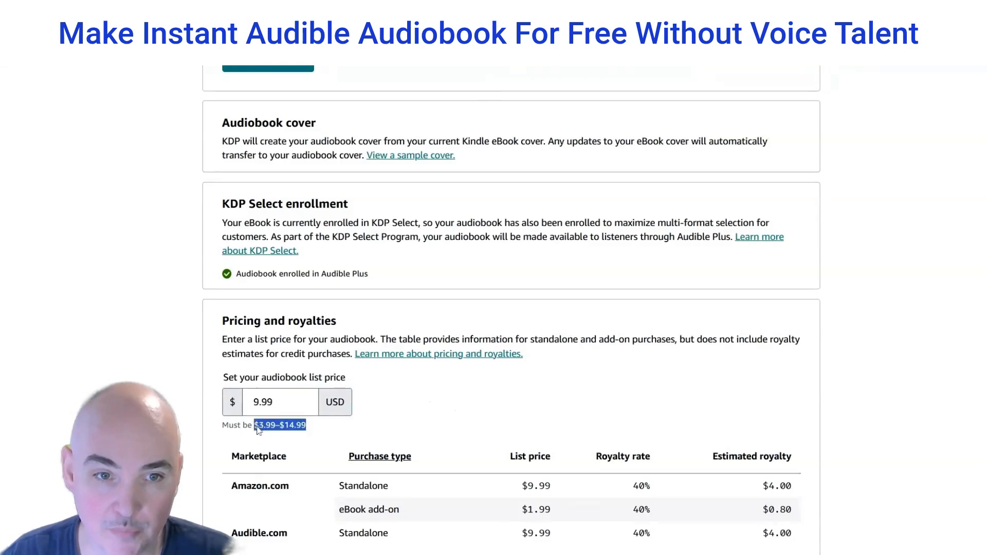
click(481, 397)
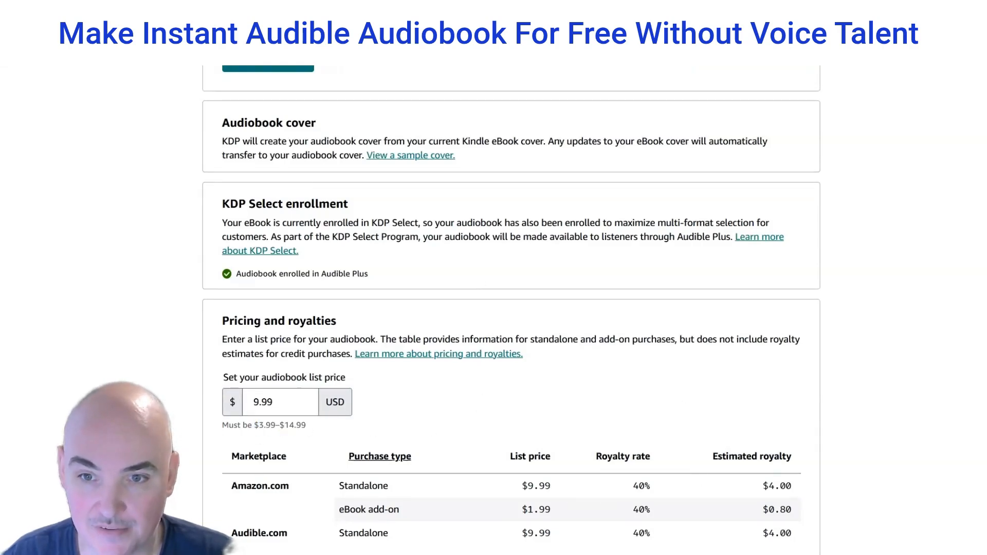
mouse_move(802, 488)
mouse_down()
mouse_move(761, 485)
mouse_move(812, 482)
mouse_up()
click(775, 420)
click(748, 369)
drag(510, 517, 564, 516)
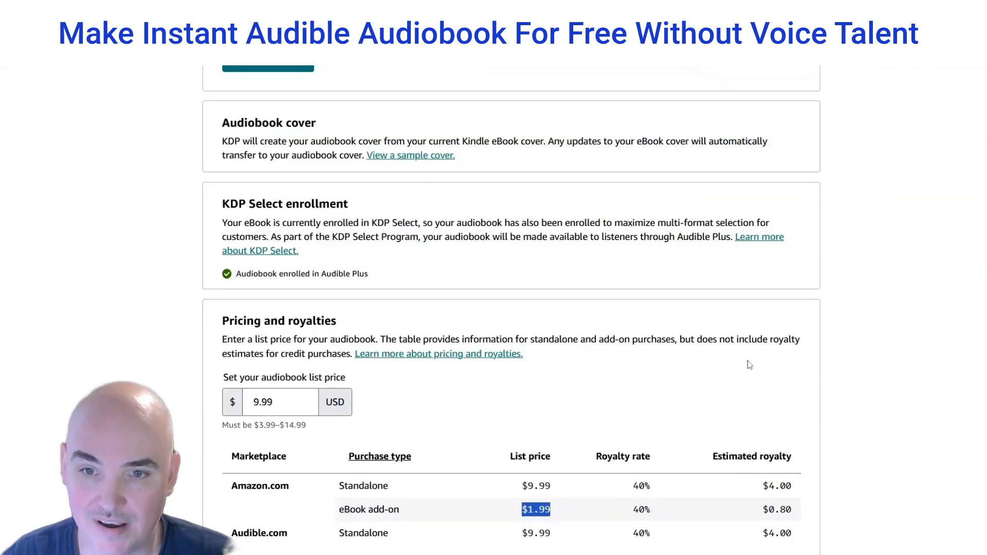
scroll(727, 495, down, 2)
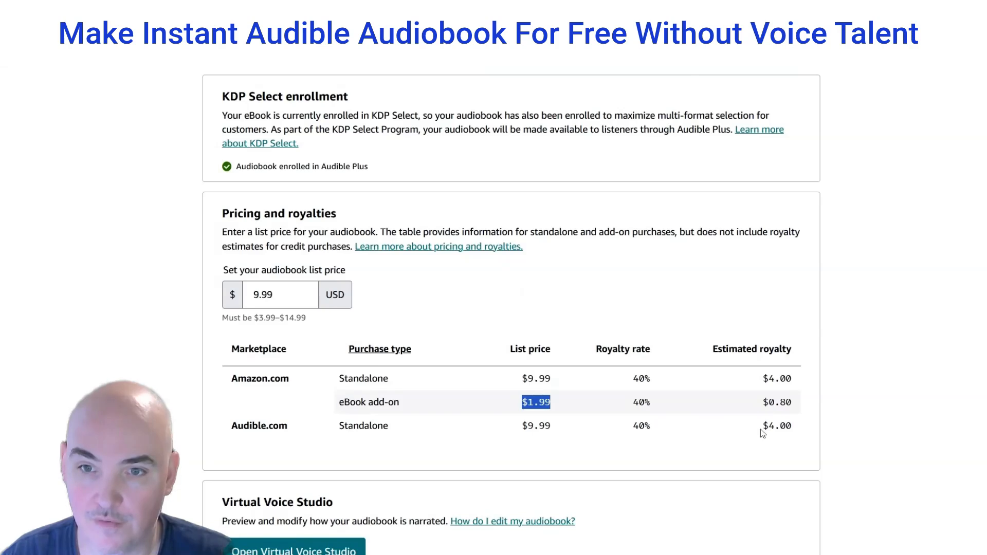
drag(765, 432, 799, 433)
drag(567, 433, 508, 433)
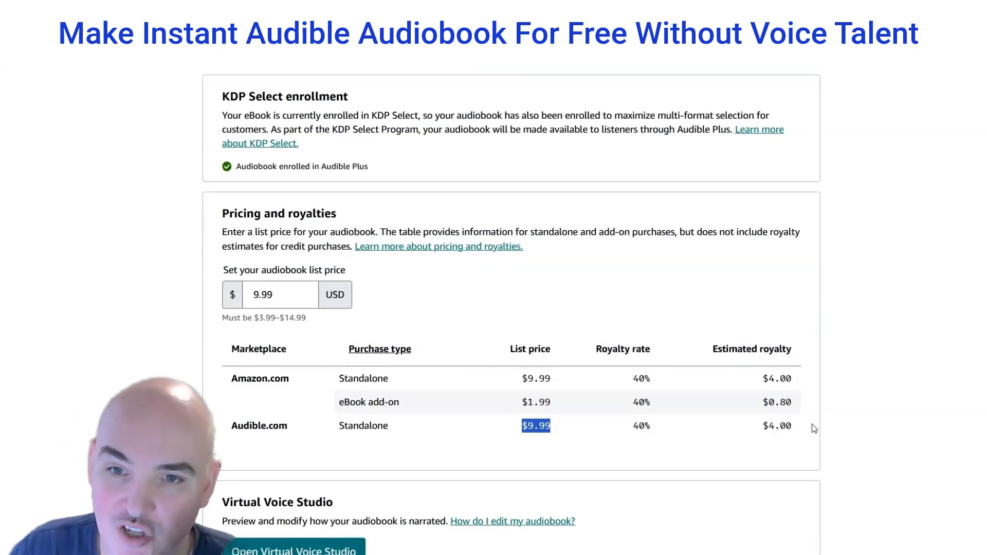
drag(803, 426, 762, 427)
drag(306, 317, 259, 318)
Open Virtual Voice Studio for the audiobook and view the Opening Credits and the YouTube Channel Foundation chapter
scroll(604, 230, down, 3)
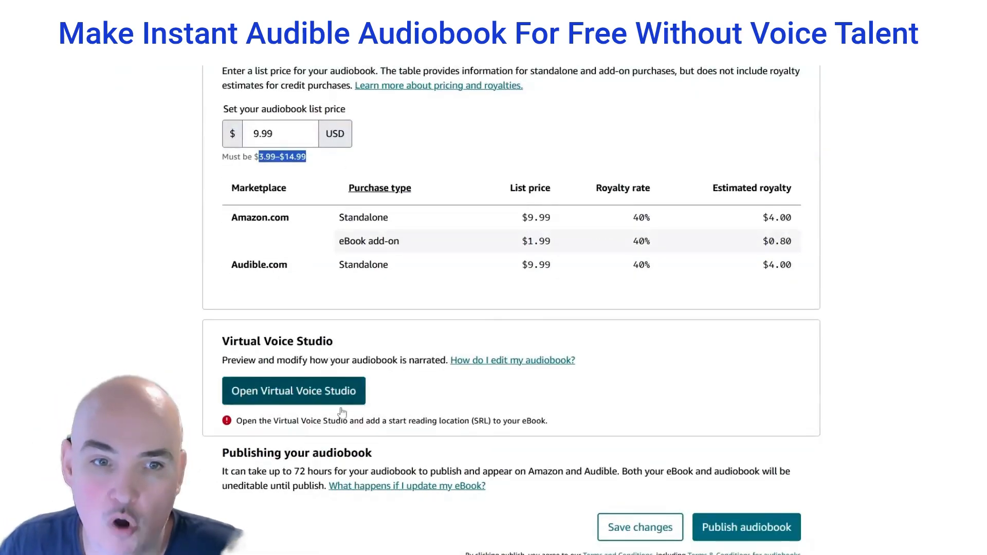
click(291, 390)
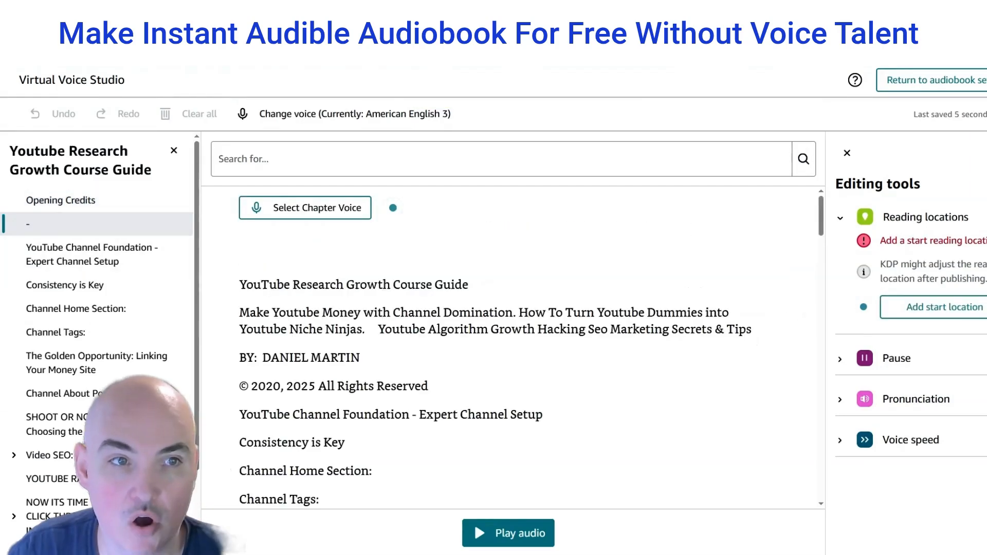
click(90, 201)
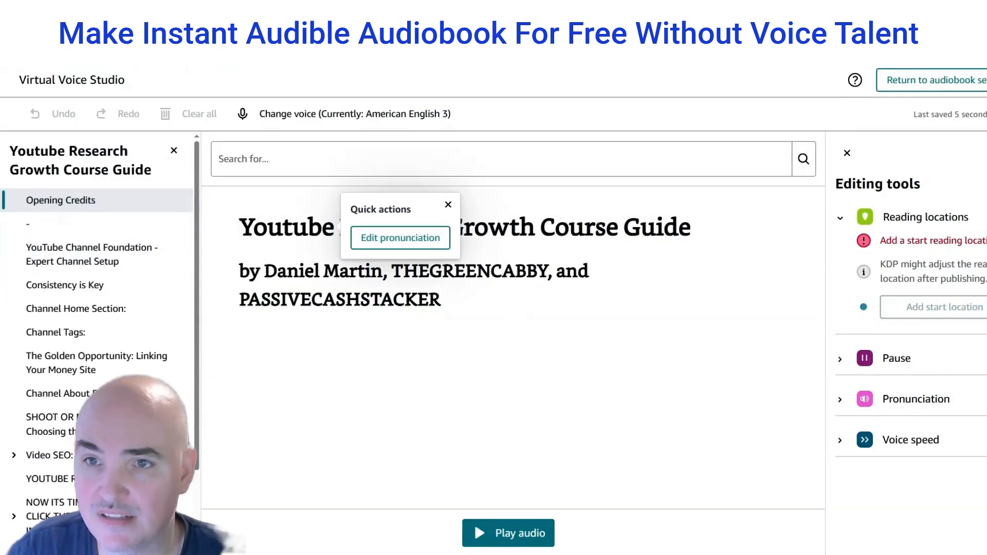
click(842, 219)
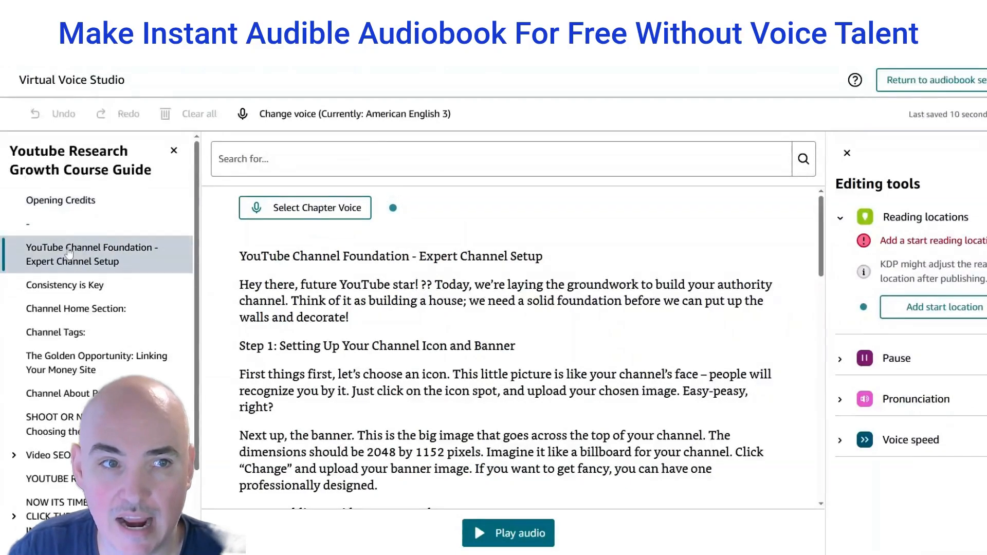
click(60, 204)
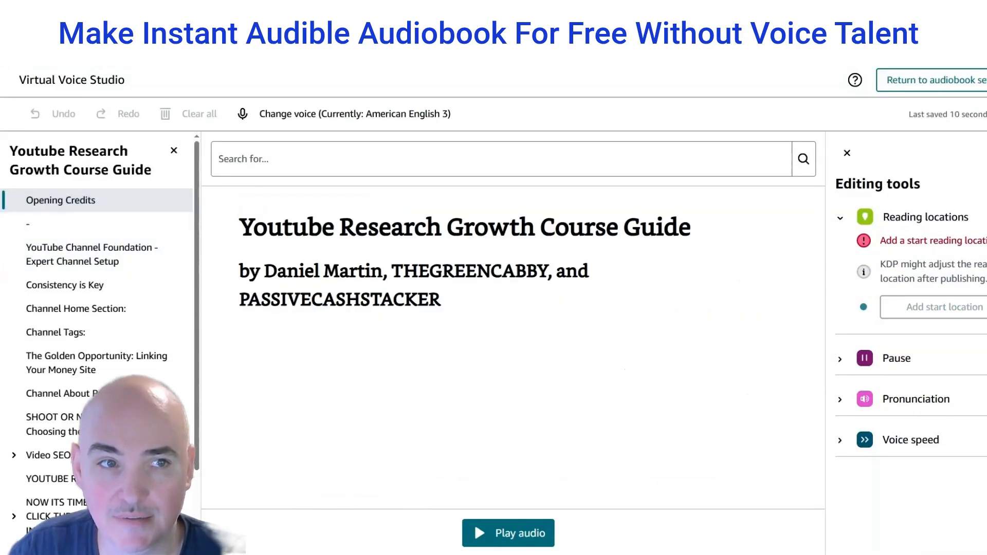
Add the start reading location at the heading of the "YouTube Channel Foundation - Expert Channel Setup" chapter
click(61, 257)
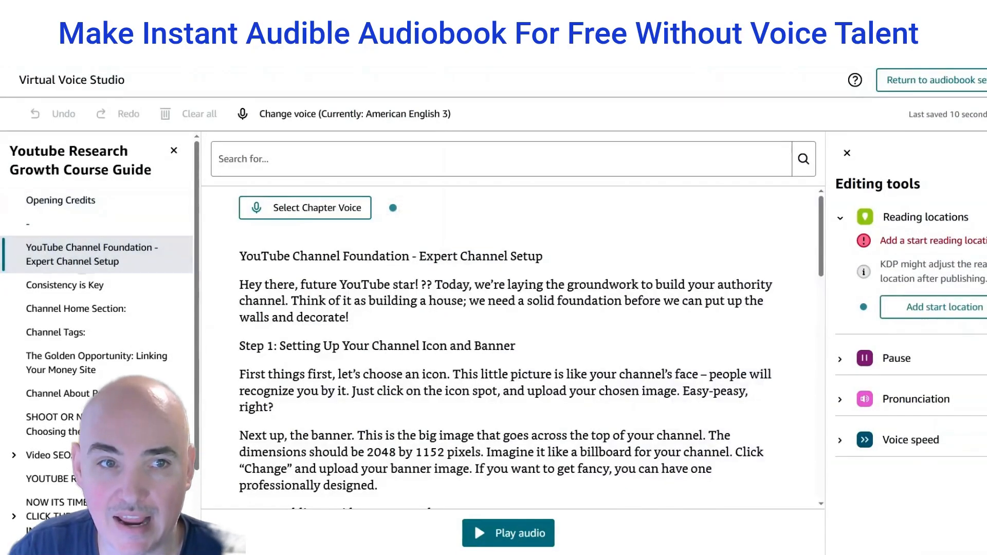
click(239, 256)
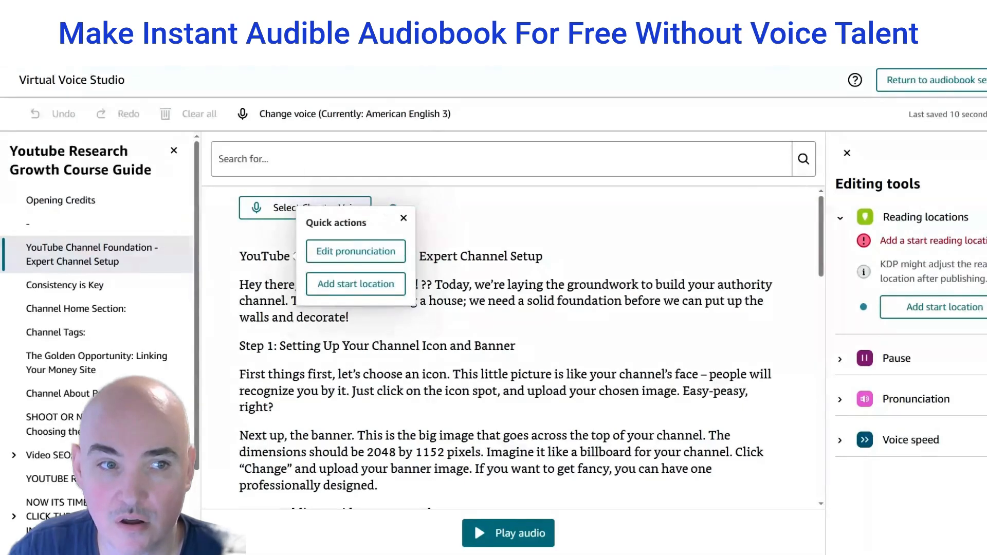
click(343, 288)
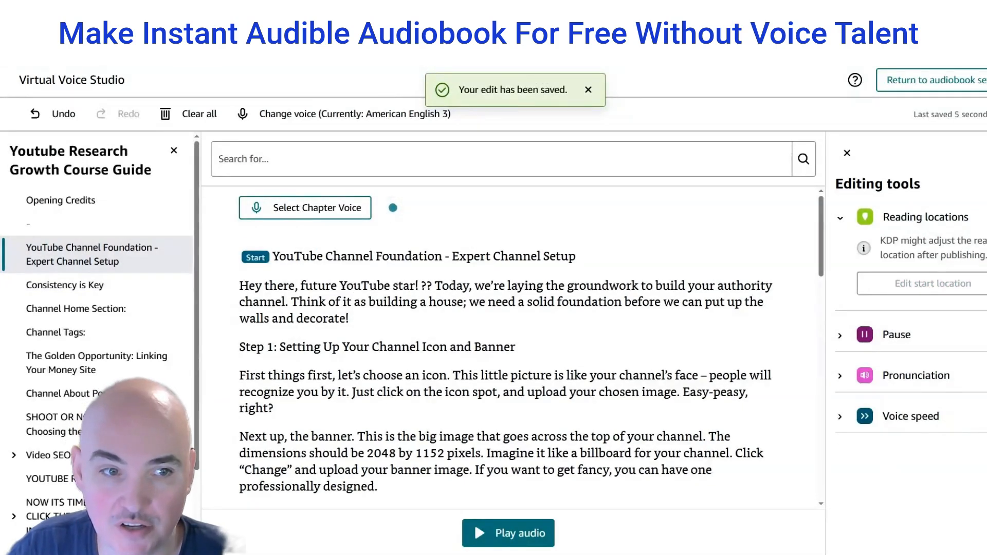
Look through the chapter list and the text of the YouTube Channel Foundation chapter
scroll(172, 320, down, 2)
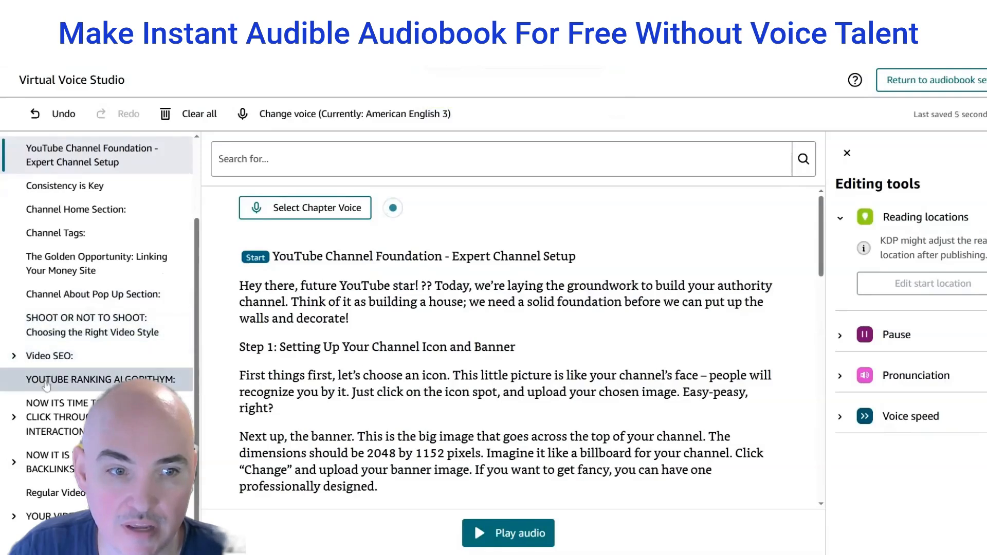
scroll(154, 308, up, 2)
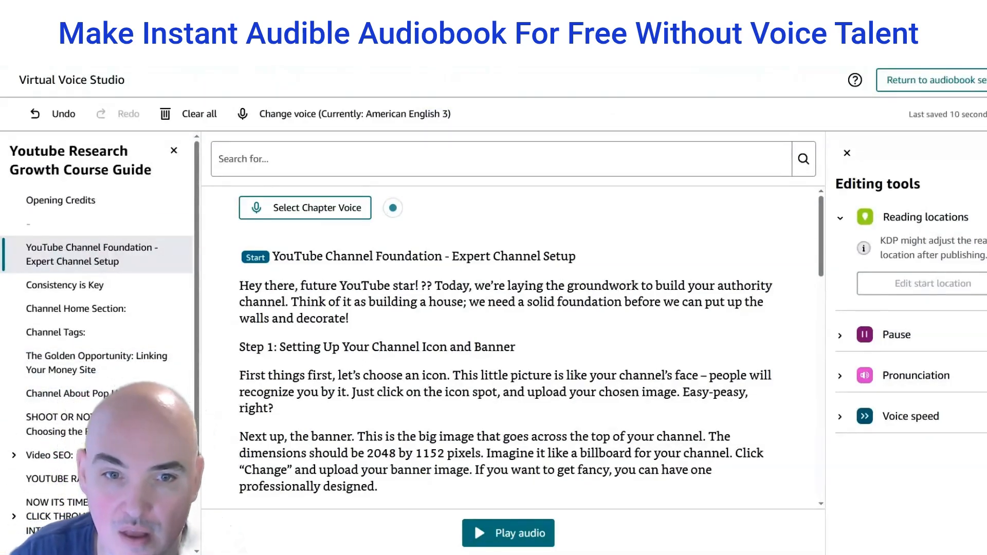
scroll(507, 349, down, 9)
scroll(507, 349, down, 3)
scroll(507, 349, up, 13)
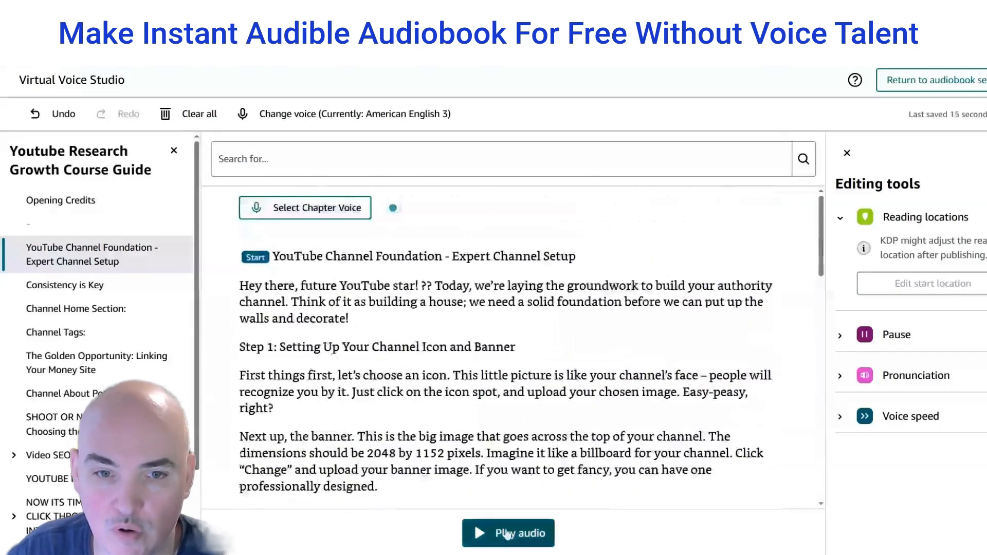
Listen to the opening narration of the YouTube Channel Foundation chapter, then read its text through to the end
click(507, 534)
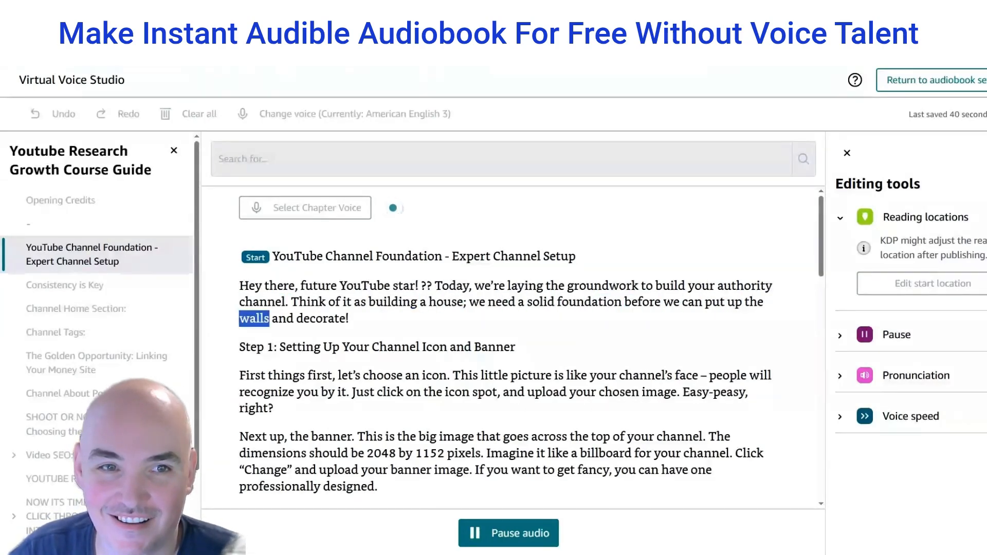
click(509, 542)
scroll(581, 437, down, 1)
scroll(530, 342, down, 8)
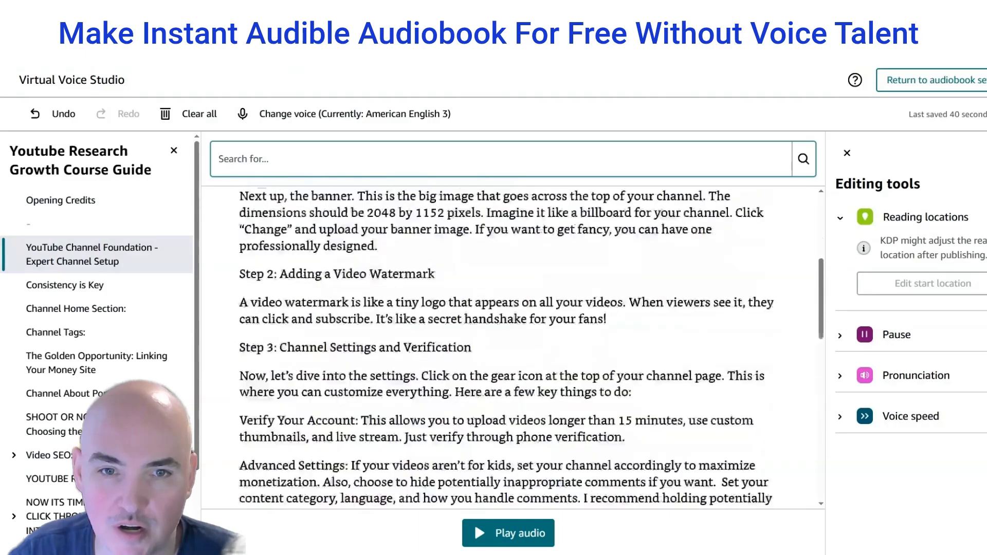
scroll(529, 342, down, 1)
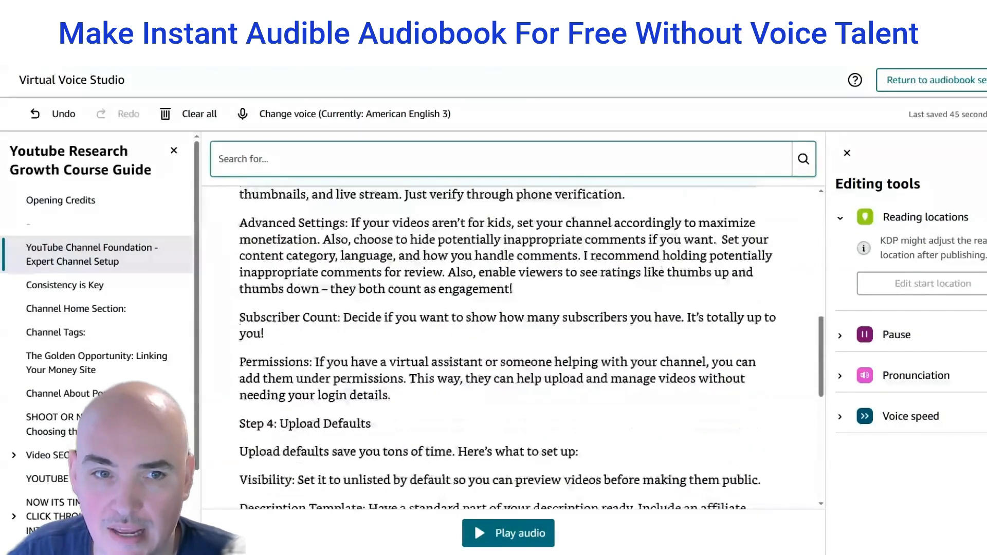
scroll(530, 342, down, 2)
scroll(514, 345, down, 2)
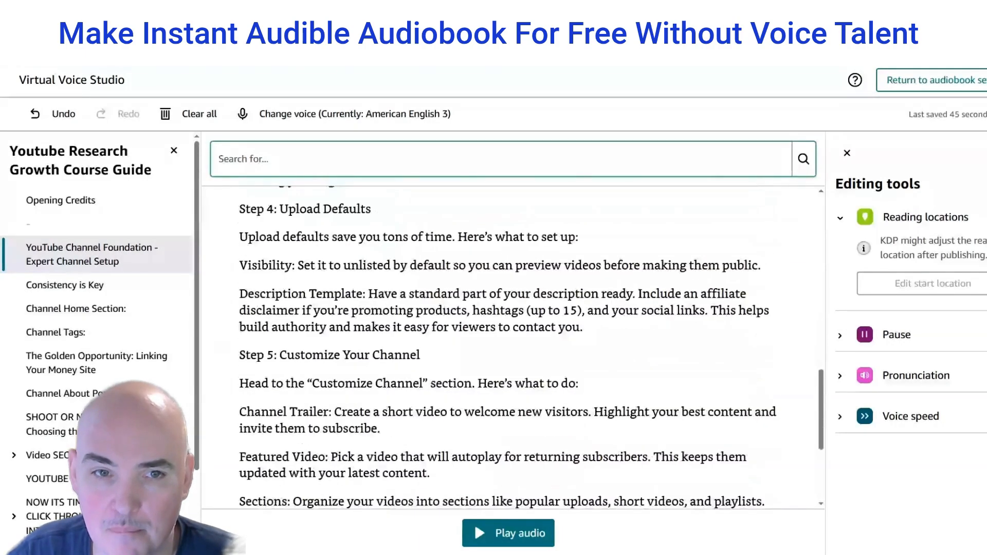
scroll(514, 344, down, 2)
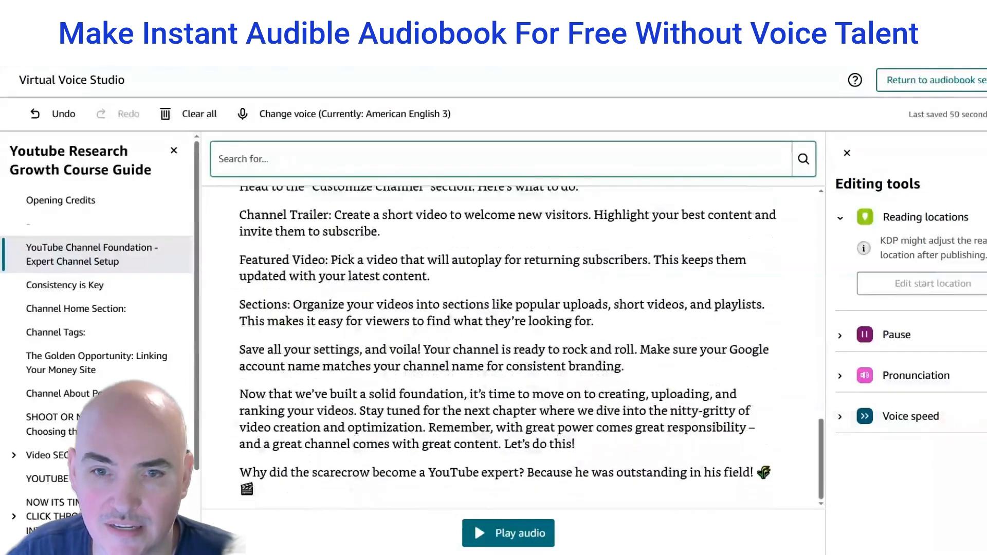
Preview the pronunciation of the two emojis that close the YouTube Channel Foundation chapter, without editing it
drag(526, 472, 514, 524)
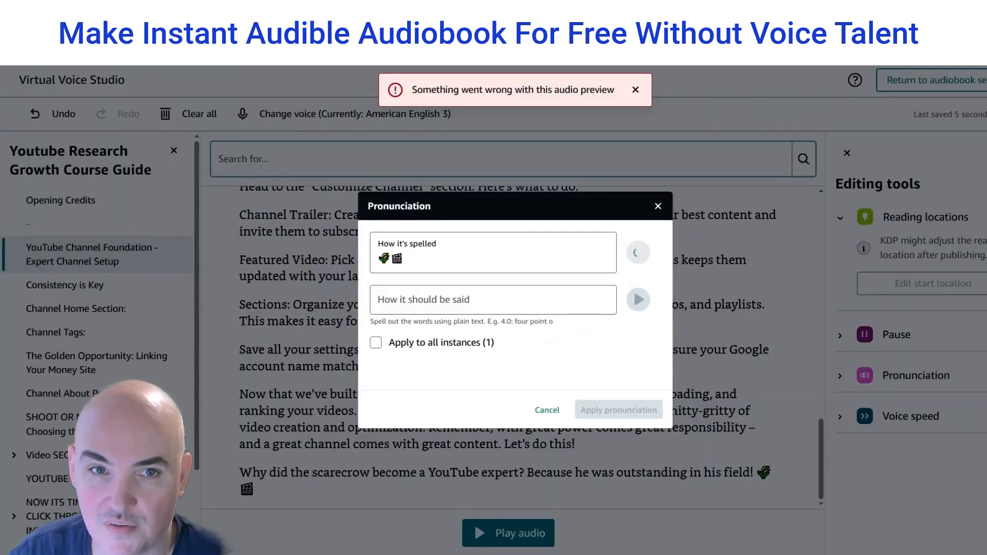
click(659, 206)
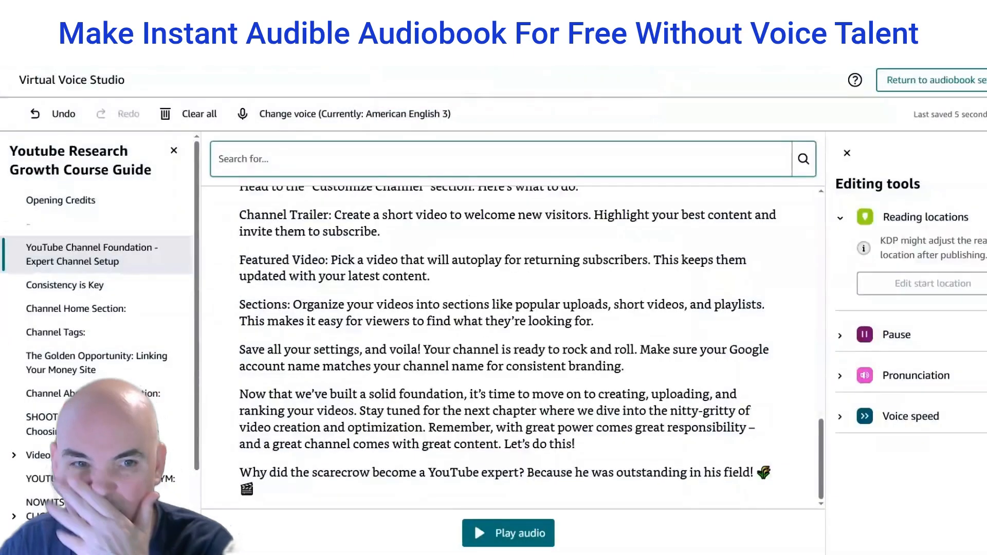
click(124, 289)
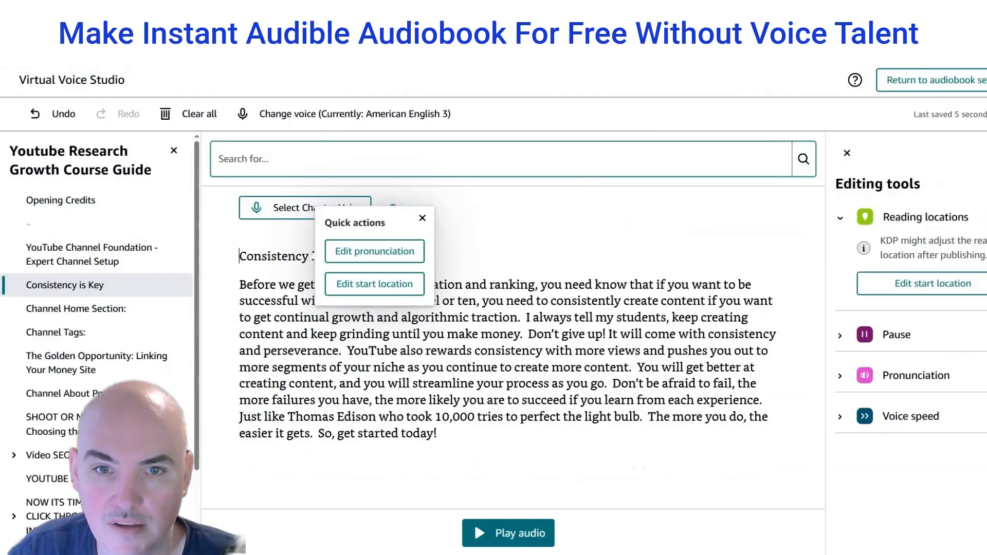
click(79, 312)
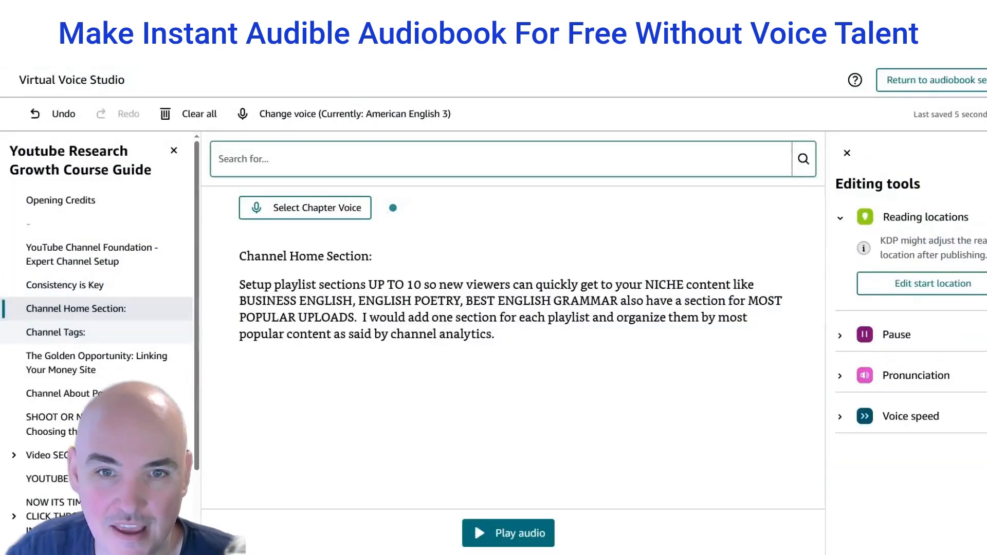
click(77, 333)
scroll(513, 348, down, 1)
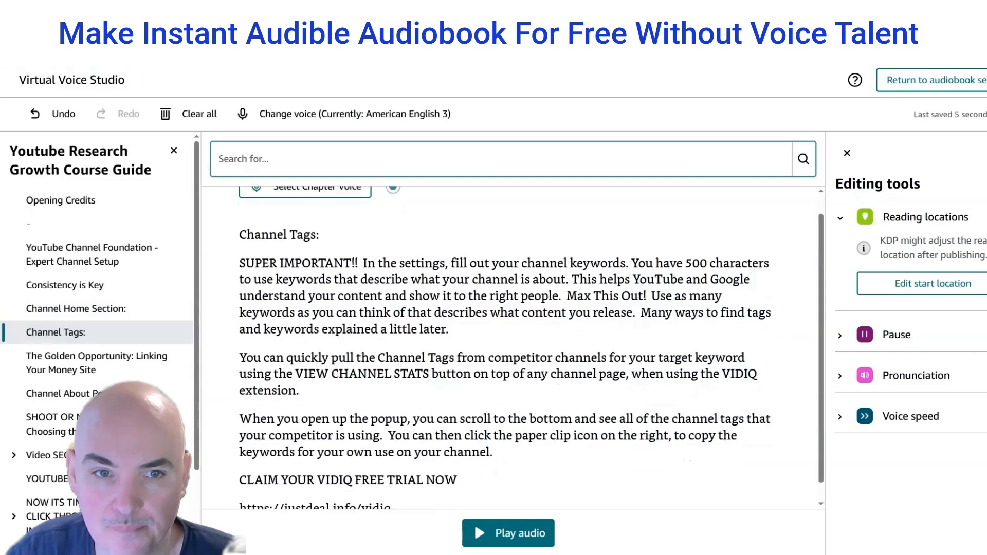
drag(239, 489, 330, 489)
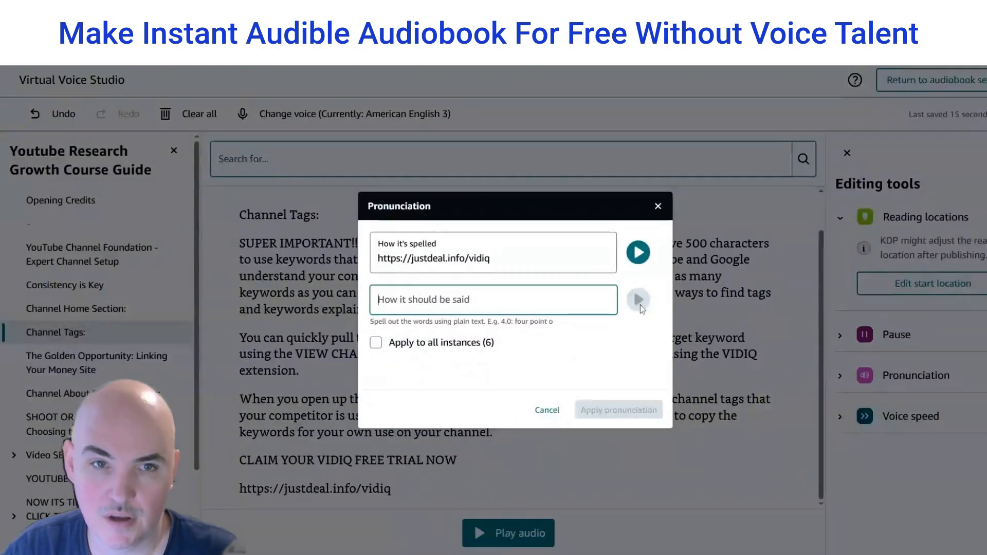
text(just)
text(deal dot info forward slash vid iq)
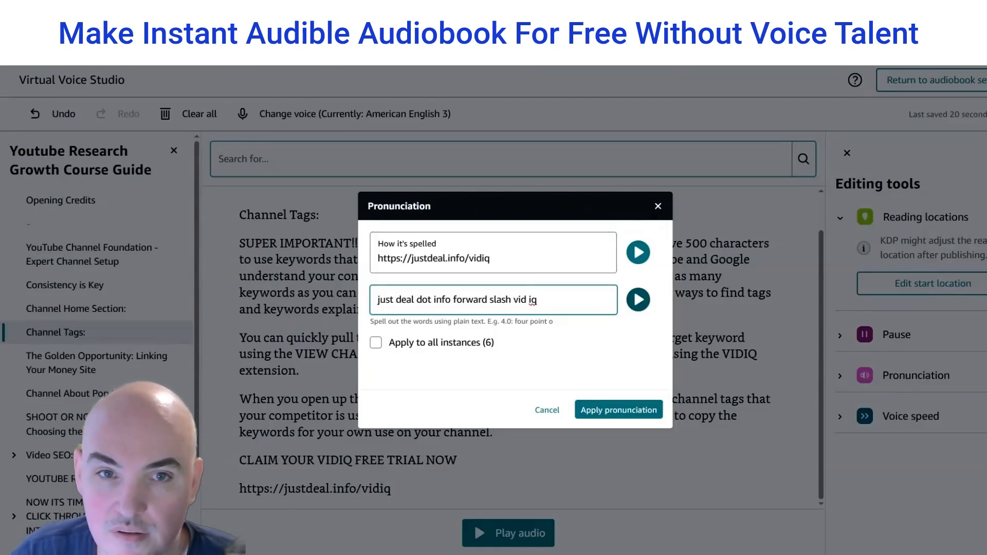
Listen to the original reading of the vidiq link and compare it with the spelled-out pronunciation
click(640, 259)
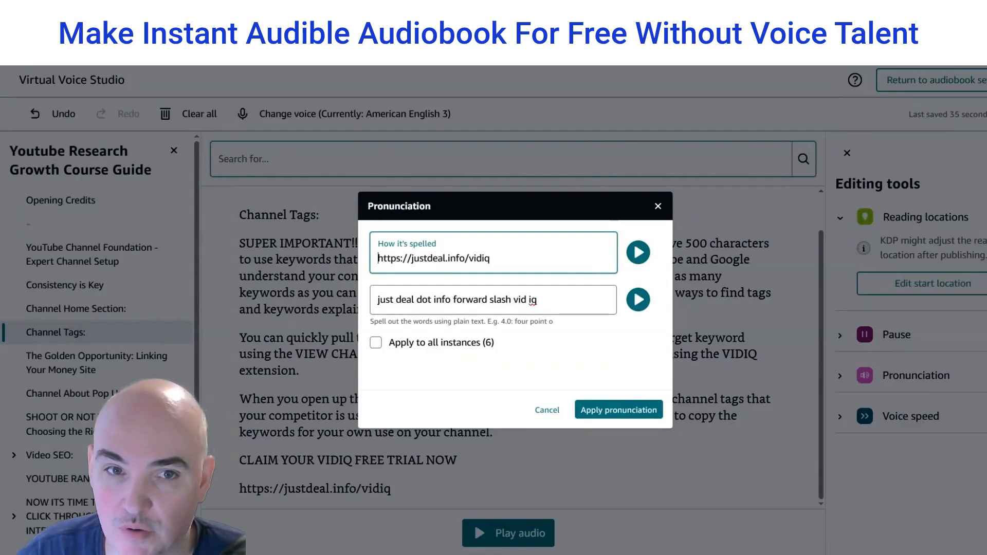
click(646, 300)
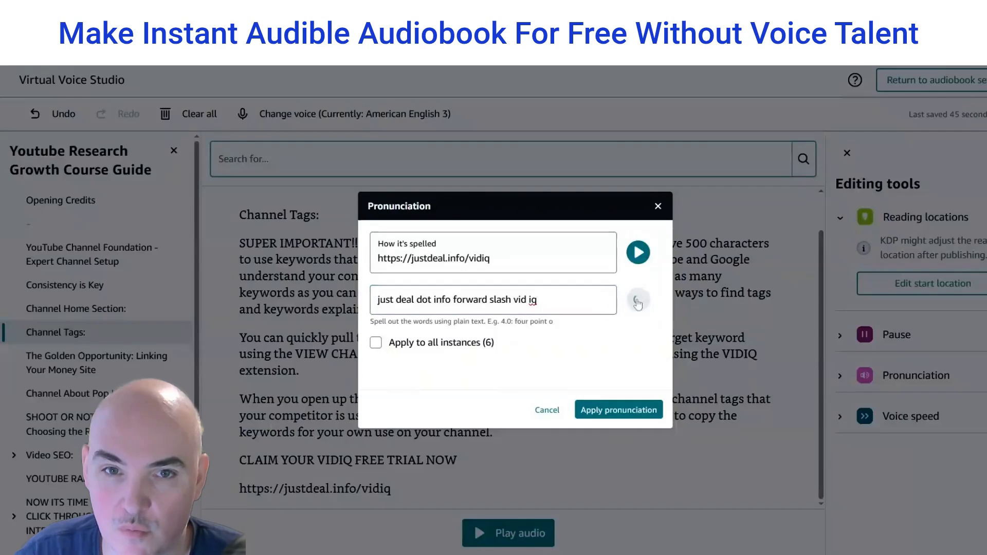
click(638, 303)
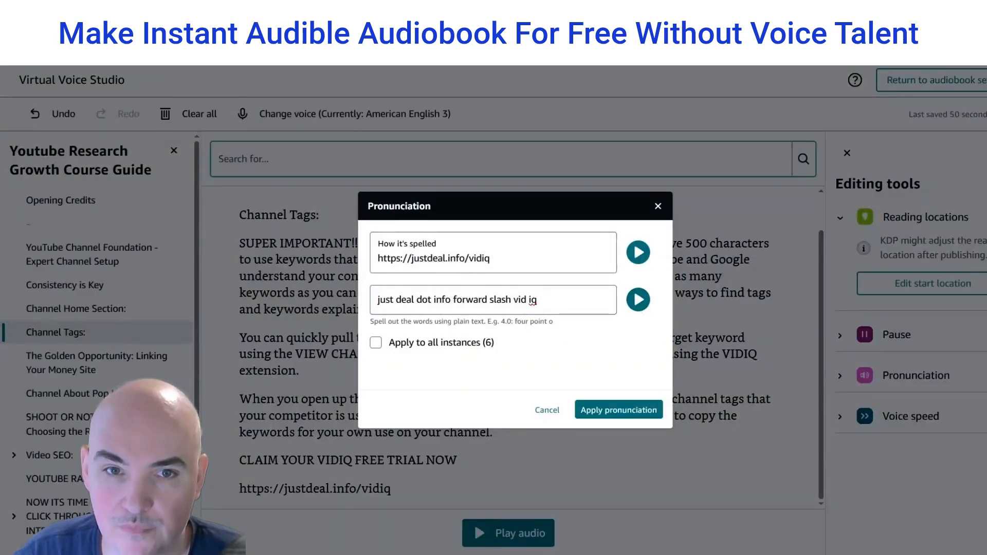
Add a period after "info" in the vidiq link's pronunciation, preview it and apply it to all instances
click(451, 299)
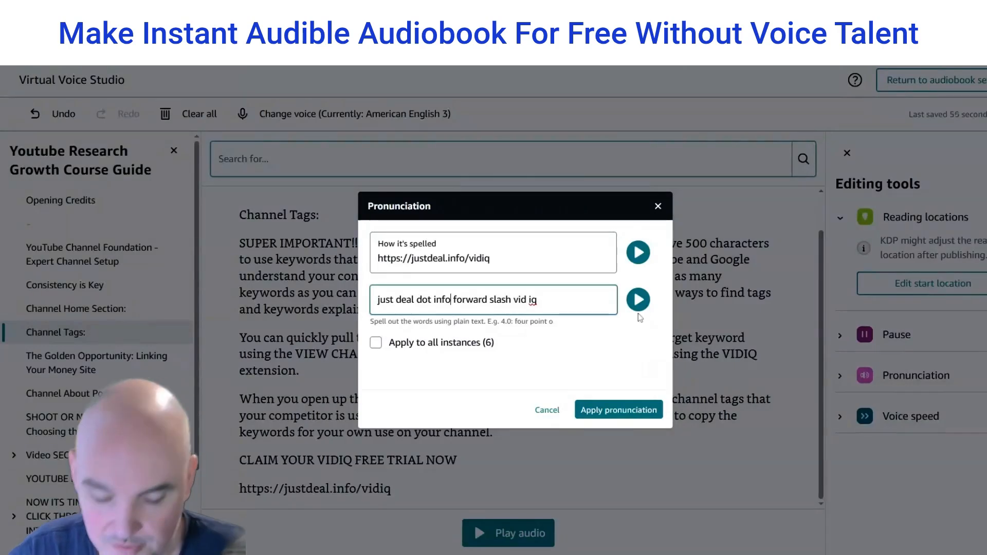
text(.)
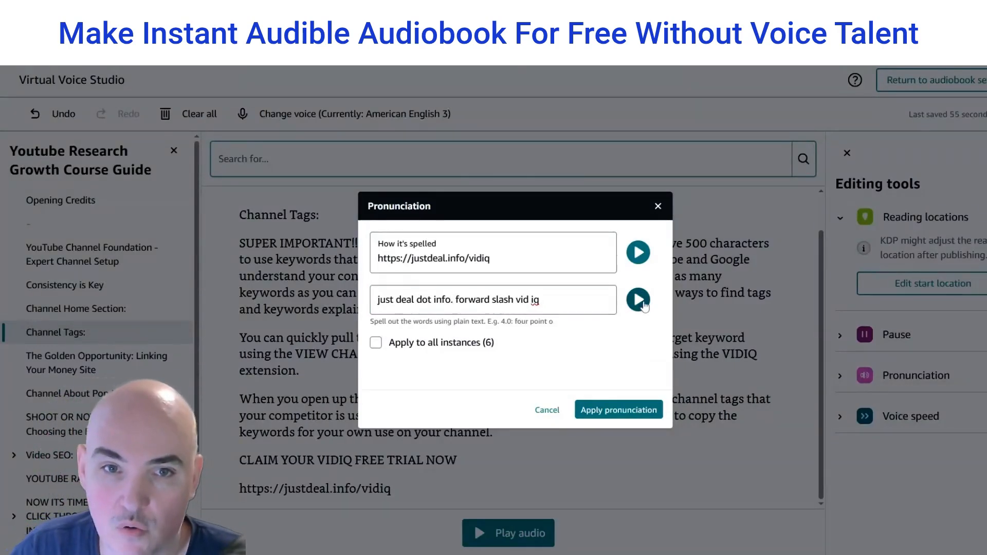
click(638, 300)
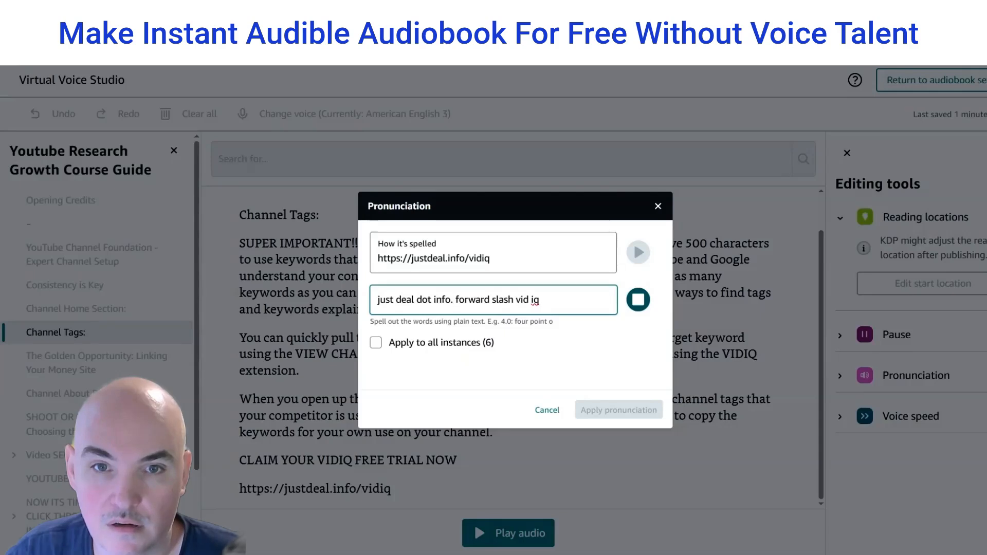
click(376, 343)
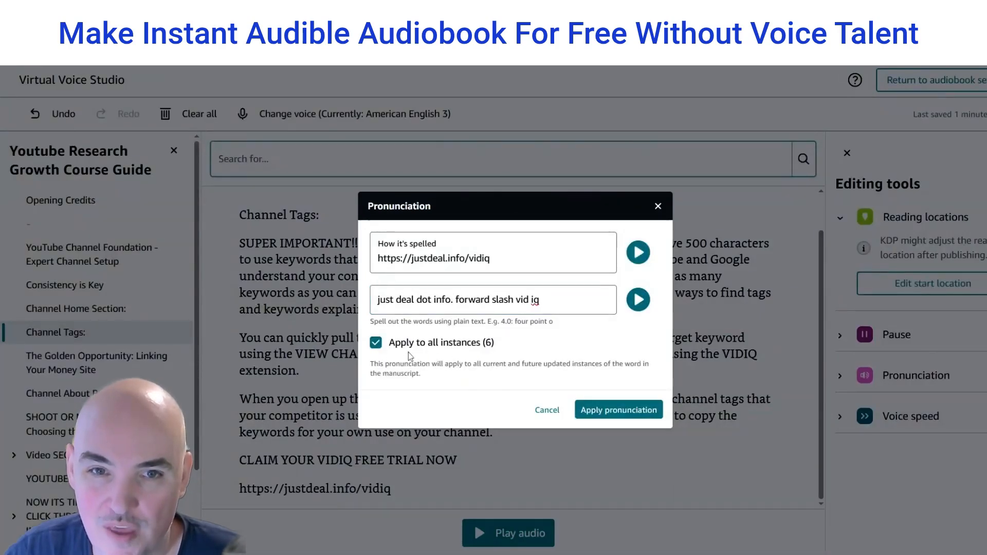
click(627, 415)
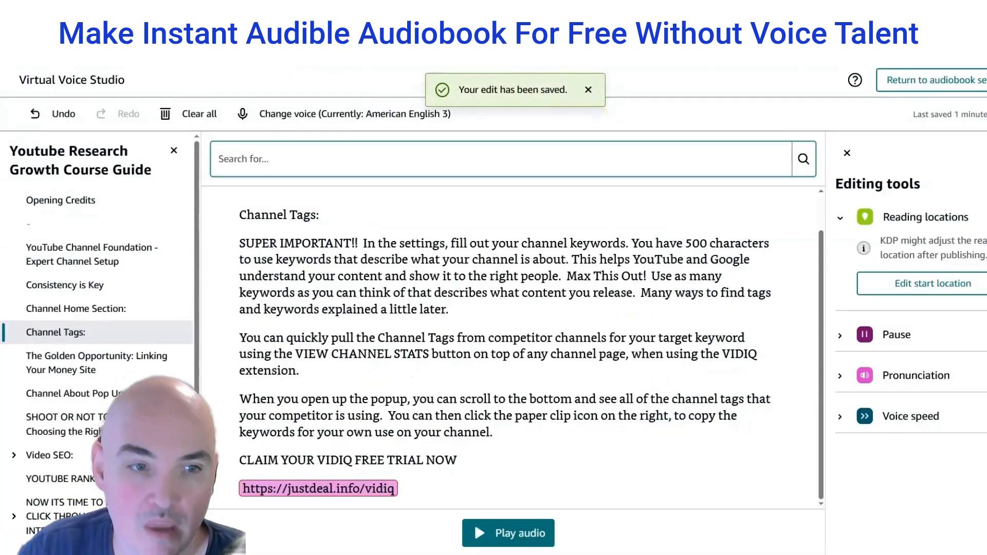
Go through the following chapters to "SHOOT OR NOT" and preview the pronunciation of "(AI or my own)" in the Descript paragraph
click(56, 366)
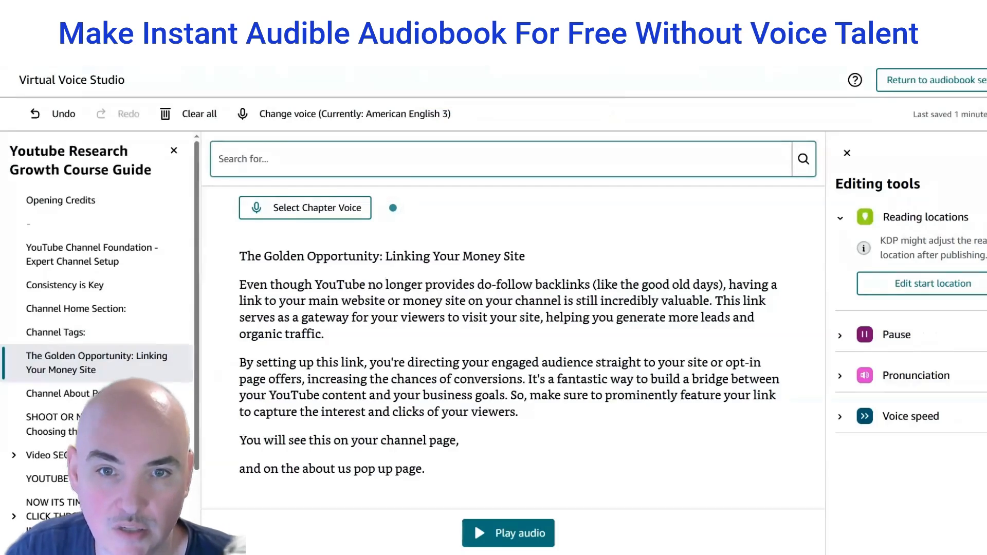
click(71, 395)
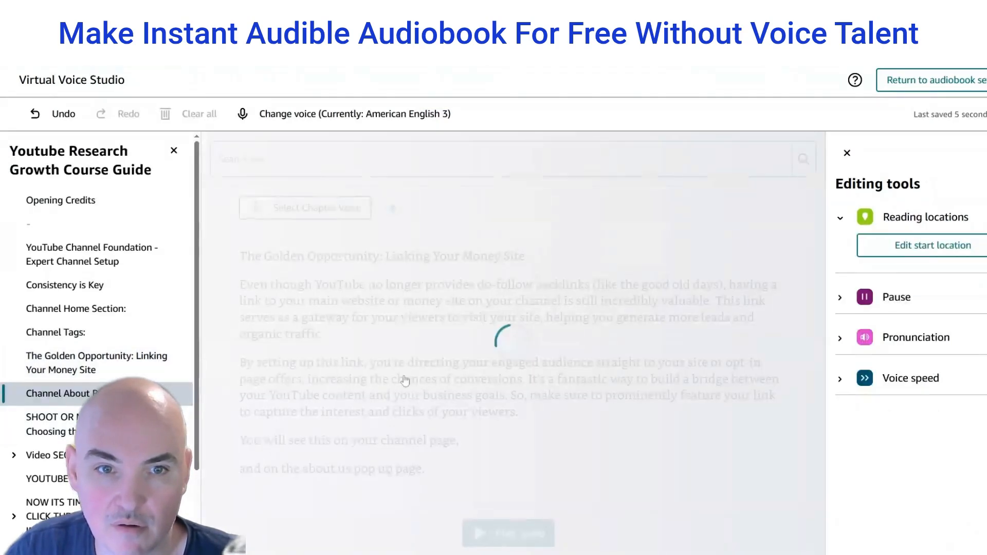
click(72, 424)
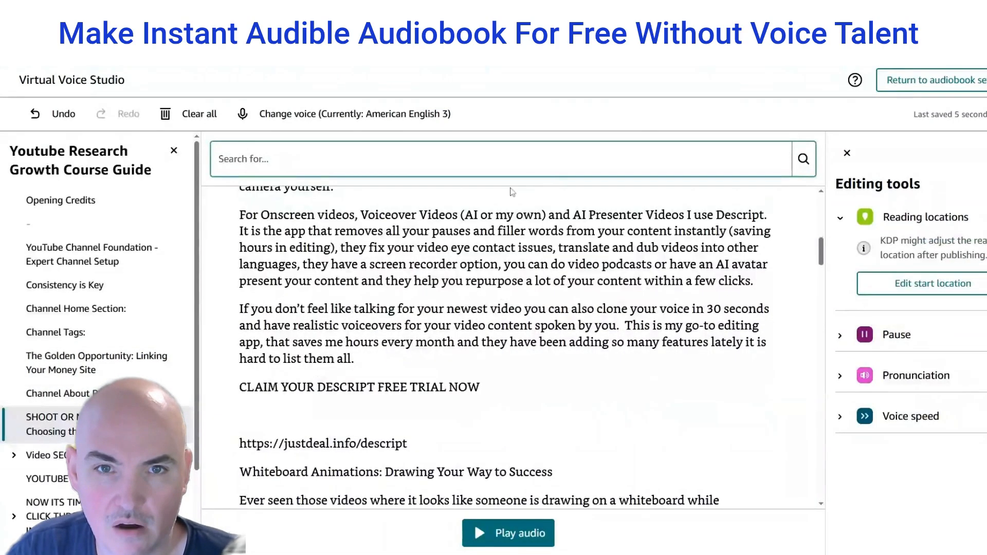
click(464, 215)
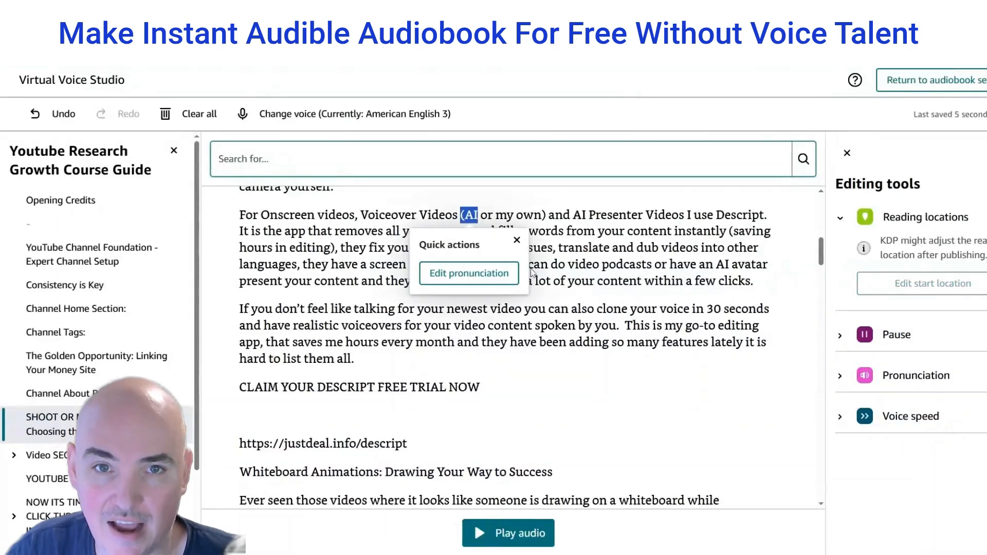
click(467, 273)
click(657, 207)
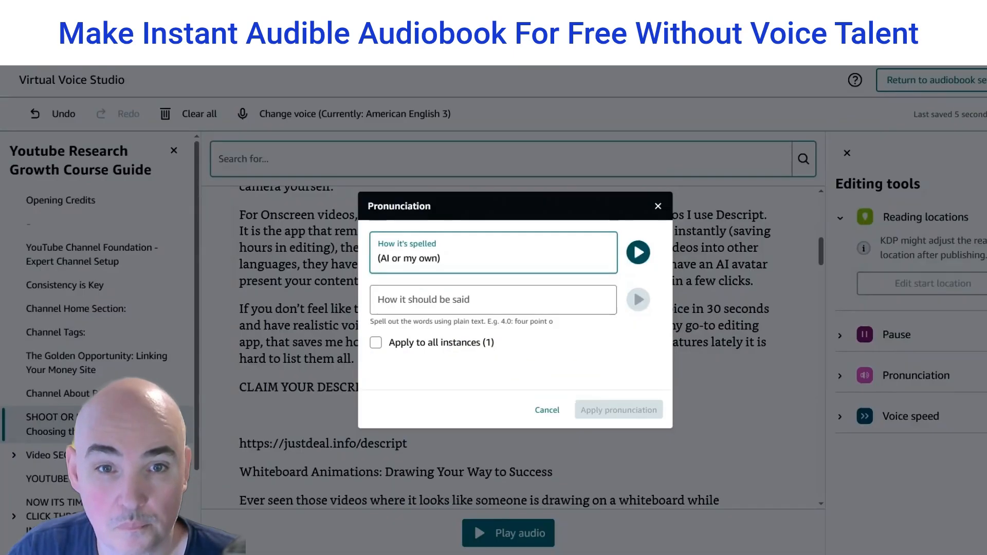
click(658, 206)
Preview the pronunciation of "AI Presenter" in the Descript paragraph without changing it
drag(465, 215, 534, 215)
drag(534, 215, 541, 215)
double_click(611, 231)
drag(573, 215, 644, 215)
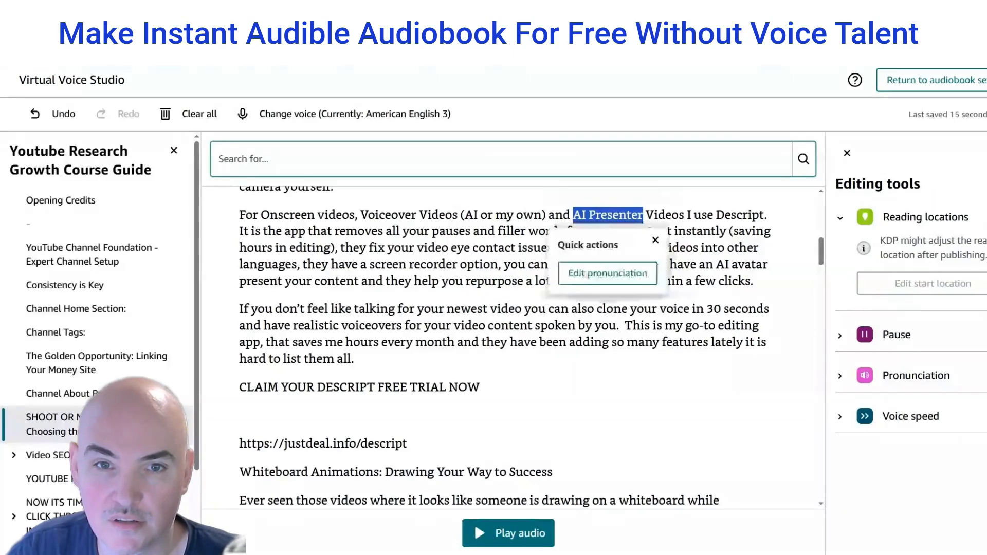
click(607, 273)
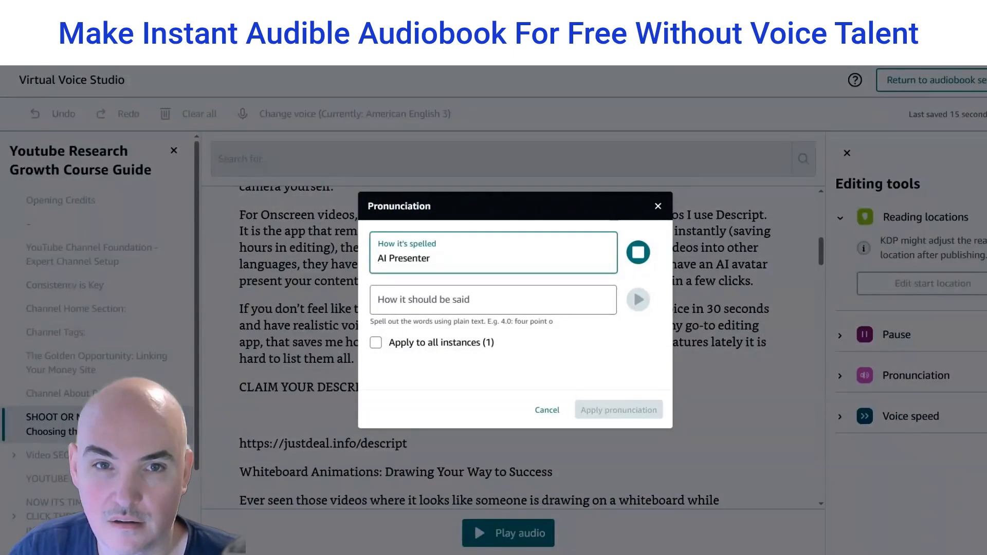
click(658, 206)
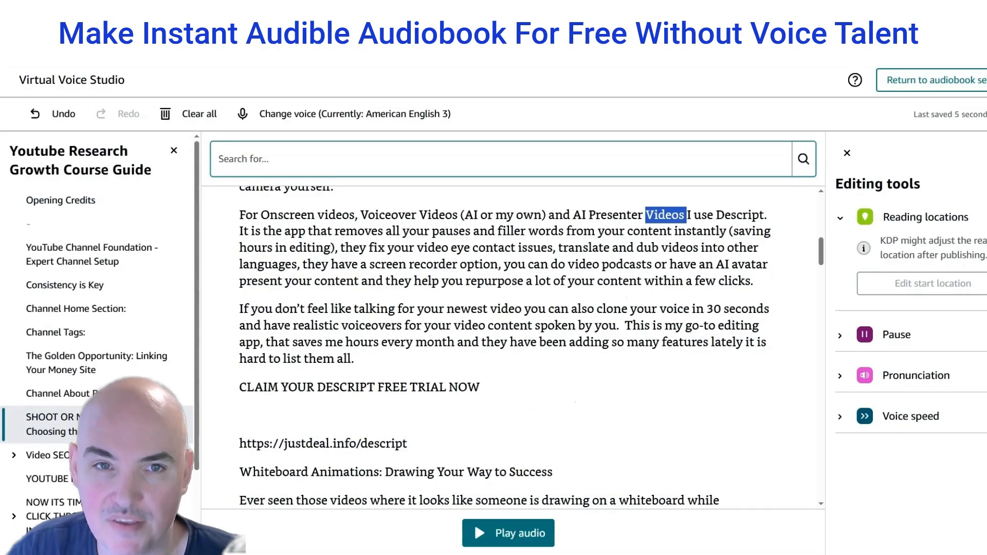
Preview how "Voiceover Videos (AI or my own) and AI Presenter Videos I use Descript." is read, leaving its pronunciation unedited
drag(360, 215, 759, 215)
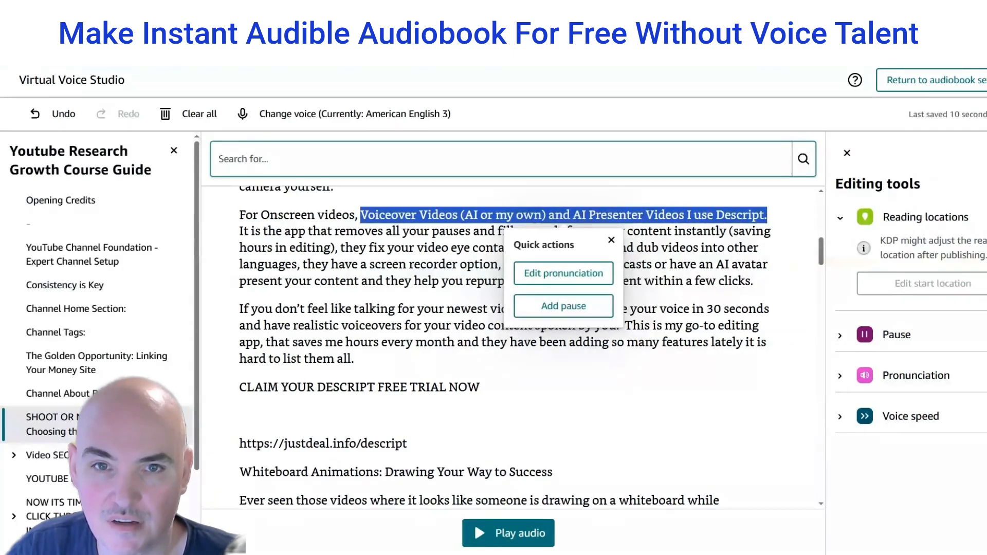
click(557, 277)
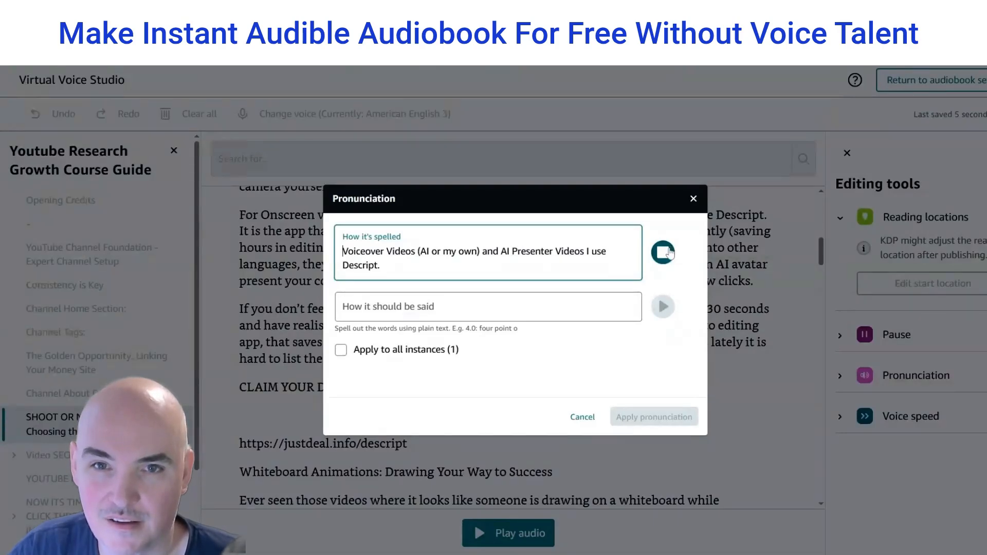
click(694, 198)
scroll(504, 360, down, 3)
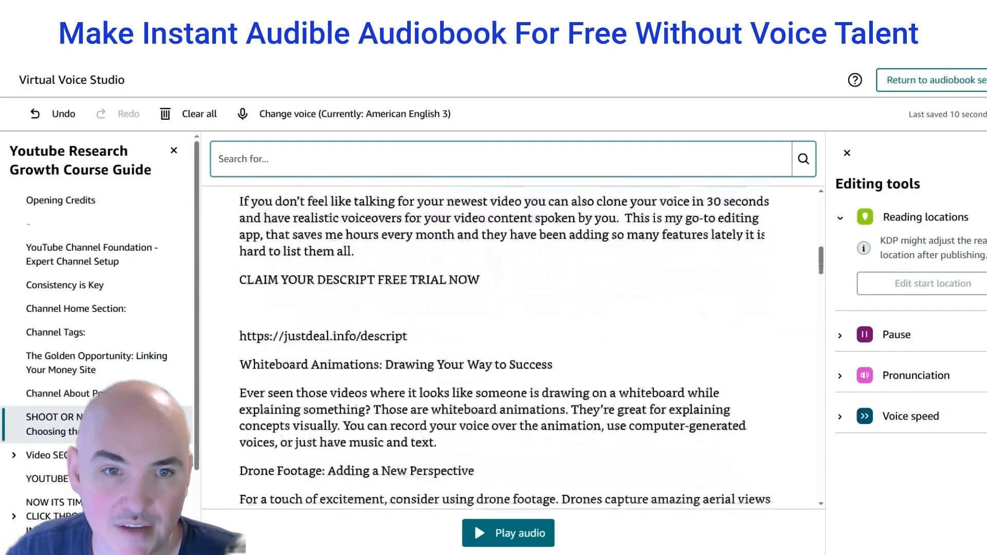
drag(407, 283, 239, 282)
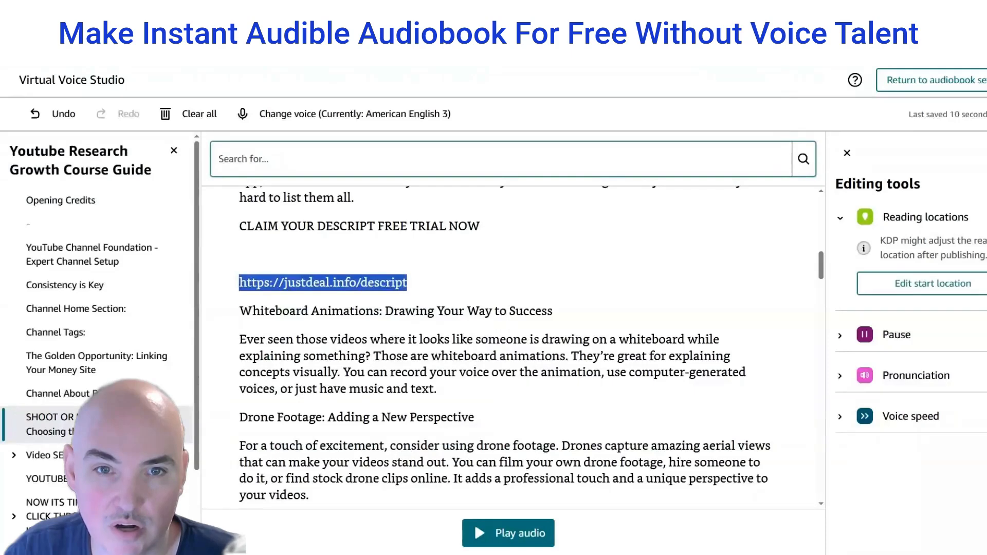
click(483, 279)
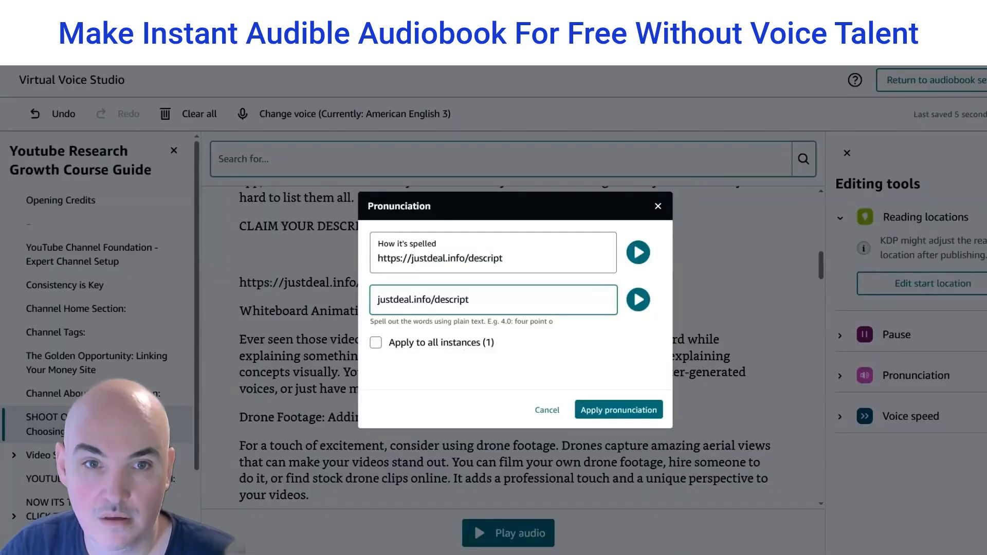
click(393, 299)
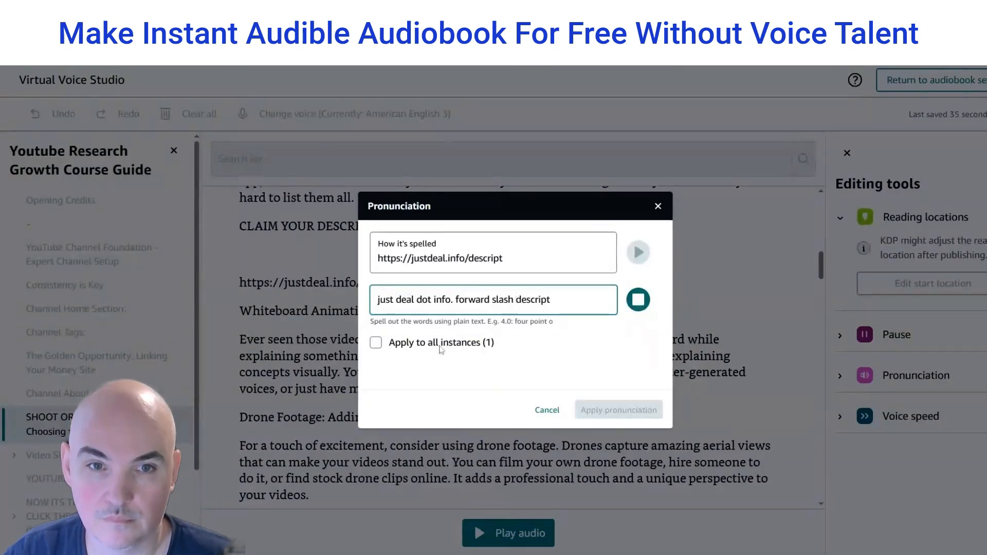
click(383, 348)
click(375, 343)
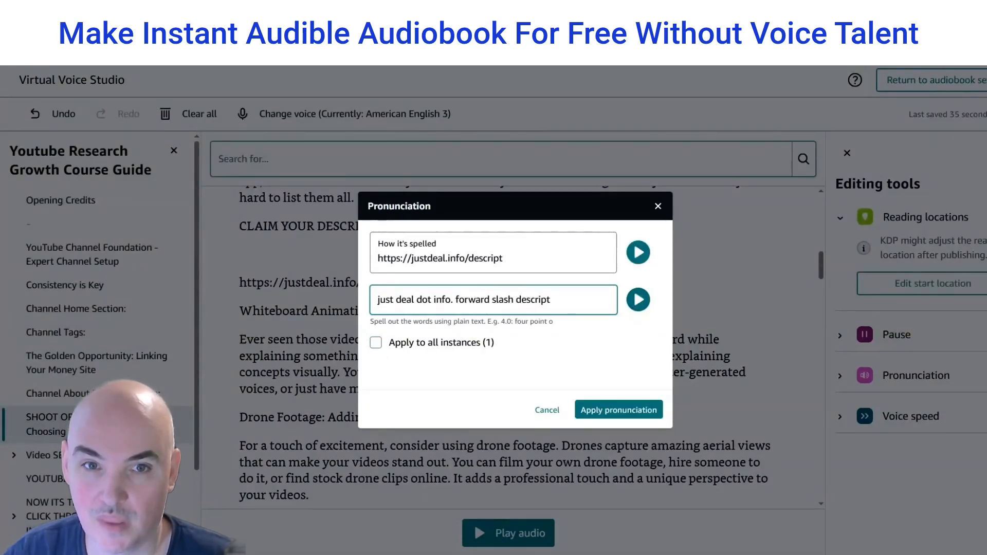
drag(513, 299, 378, 300)
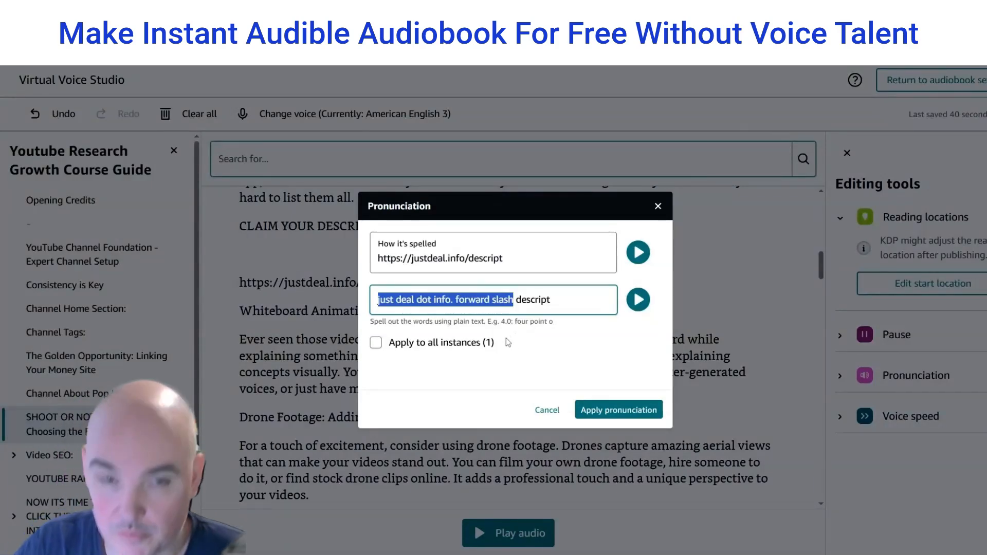
click(619, 411)
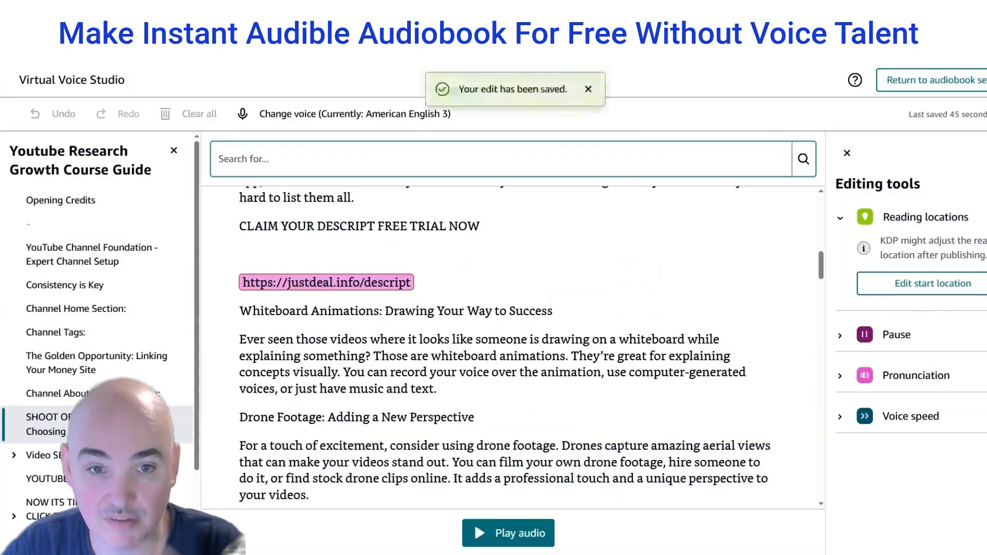
scroll(620, 417, down, 4)
scroll(531, 348, down, 9)
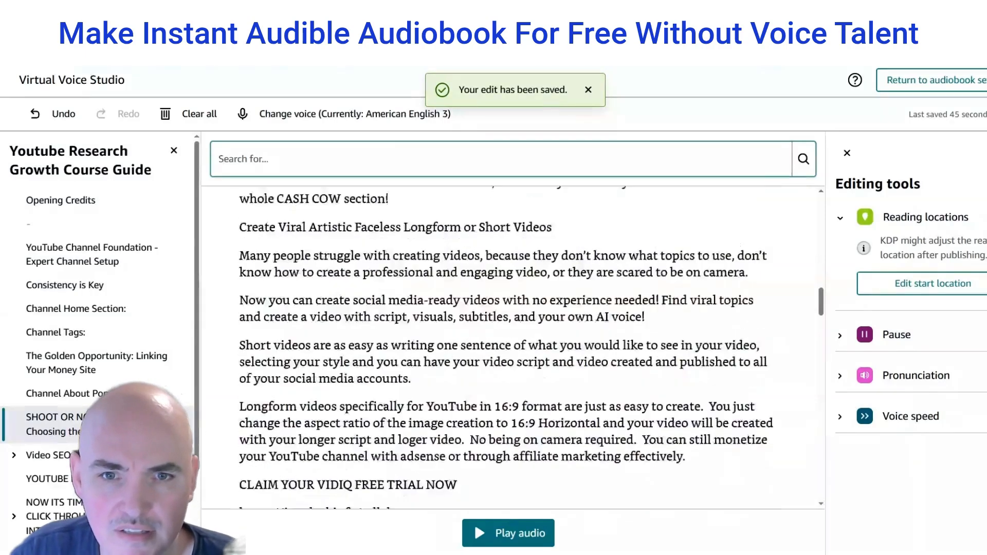
scroll(515, 348, up, 2)
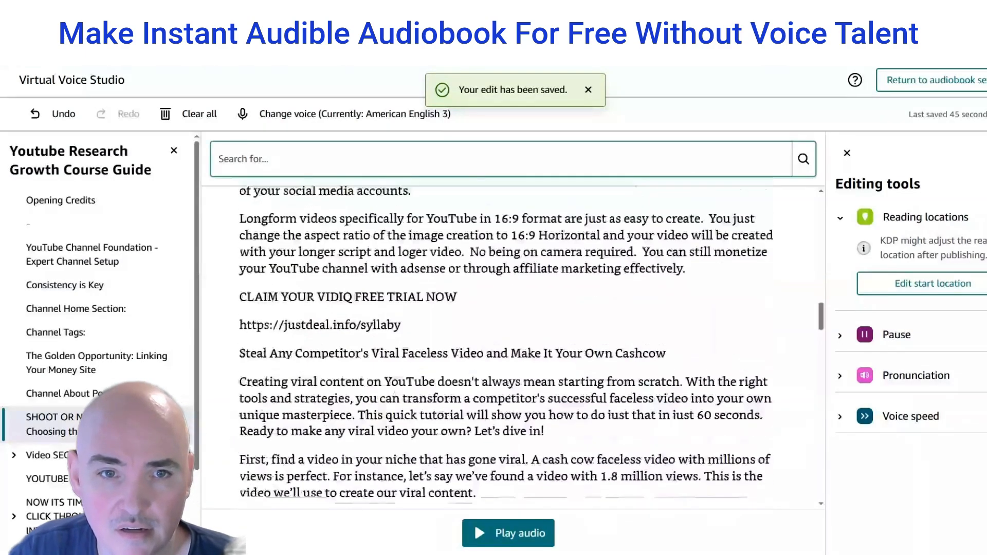
drag(401, 326, 239, 326)
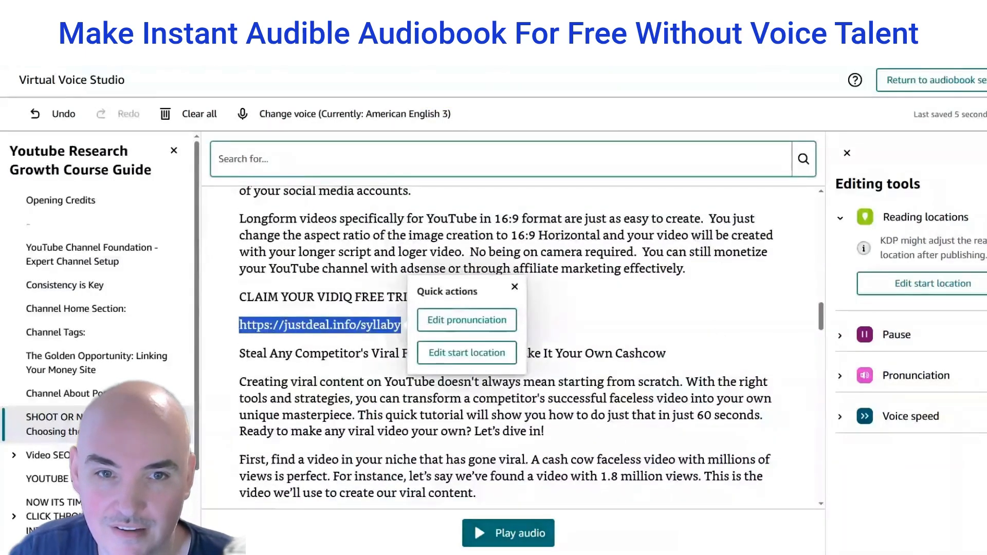
click(459, 323)
click(478, 300)
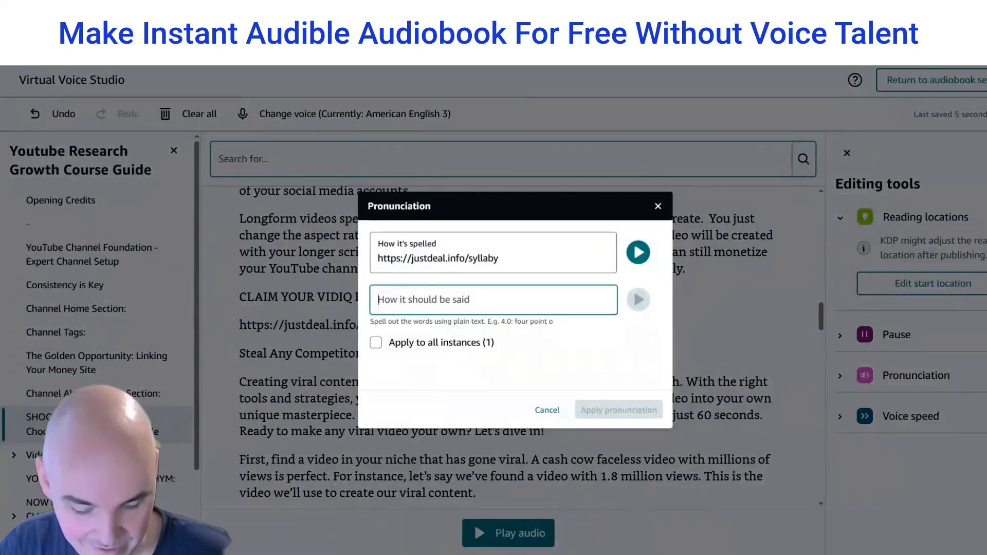
click(608, 411)
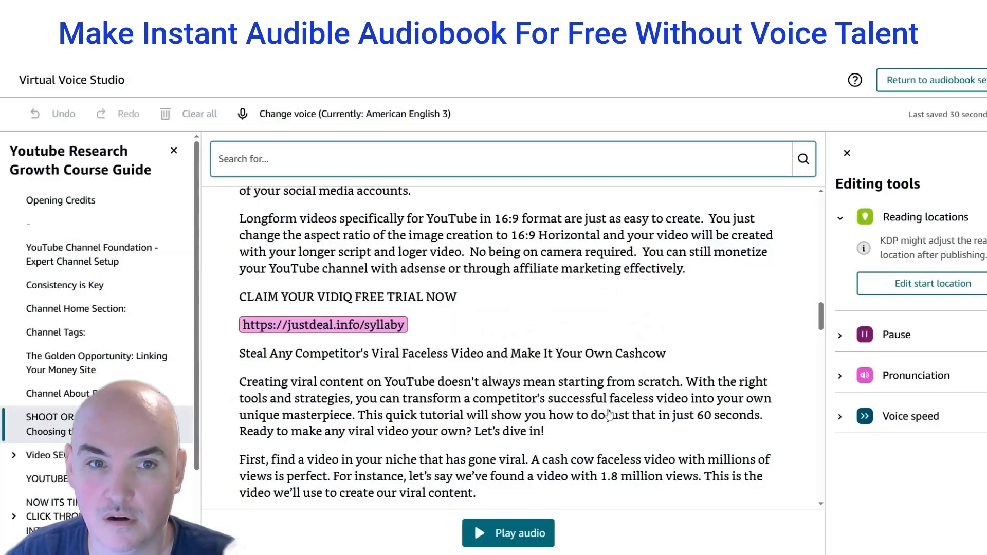
drag(402, 369, 239, 369)
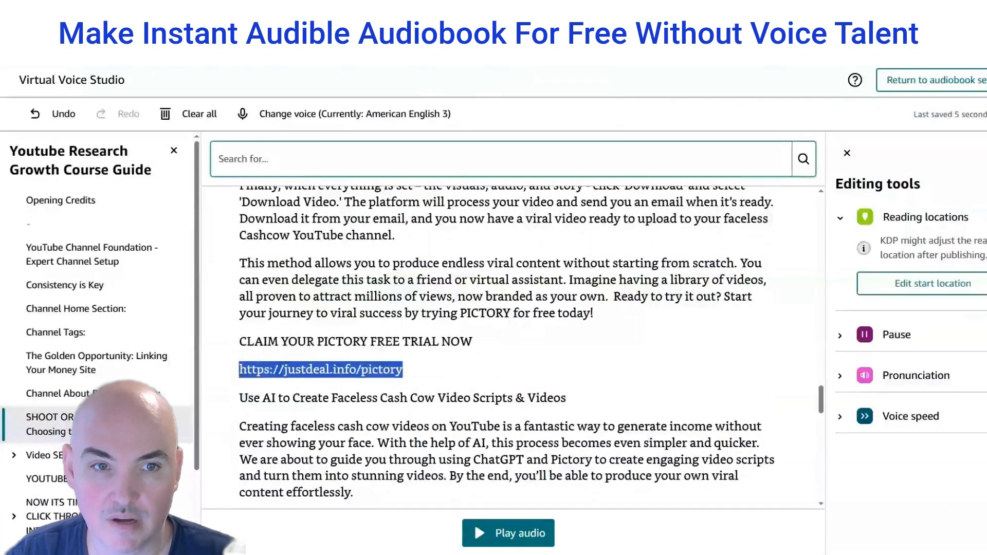
click(468, 364)
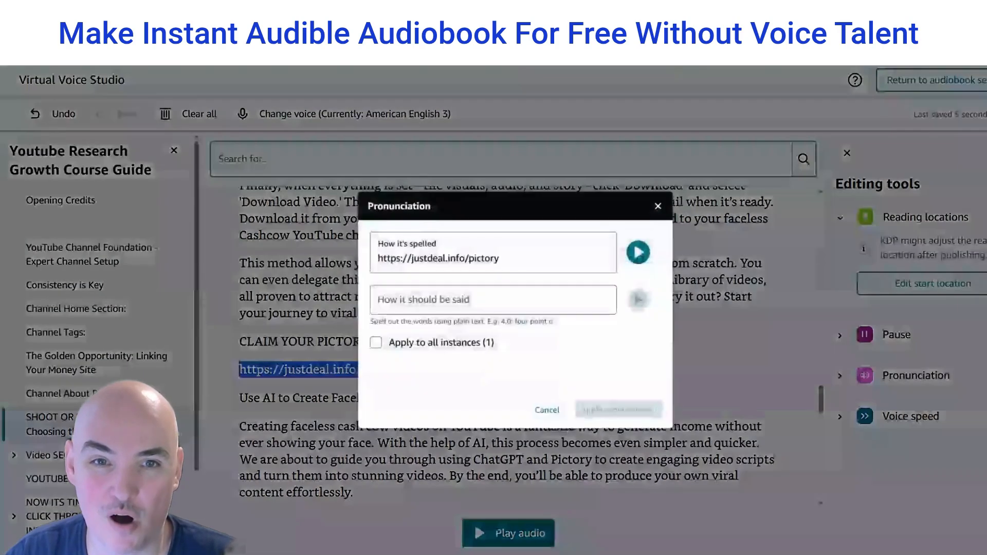
click(491, 301)
text(syllaby)
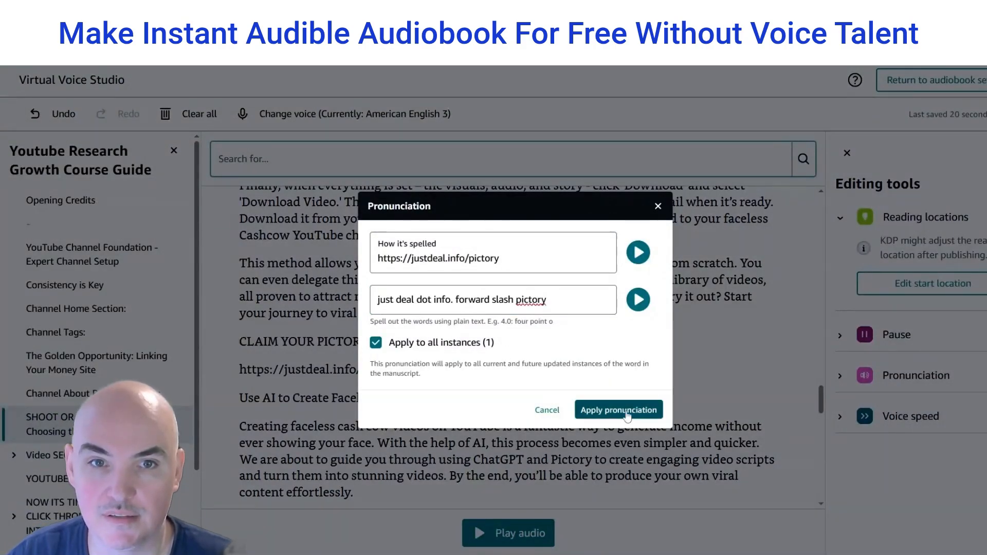
click(618, 409)
Look through the rest of the chapter and the Video SEO sections Playlists, Titles, Make Money Without YouTube Monetization and Youtube Video Description for links
scroll(514, 360, down, 15)
scroll(506, 348, down, 4)
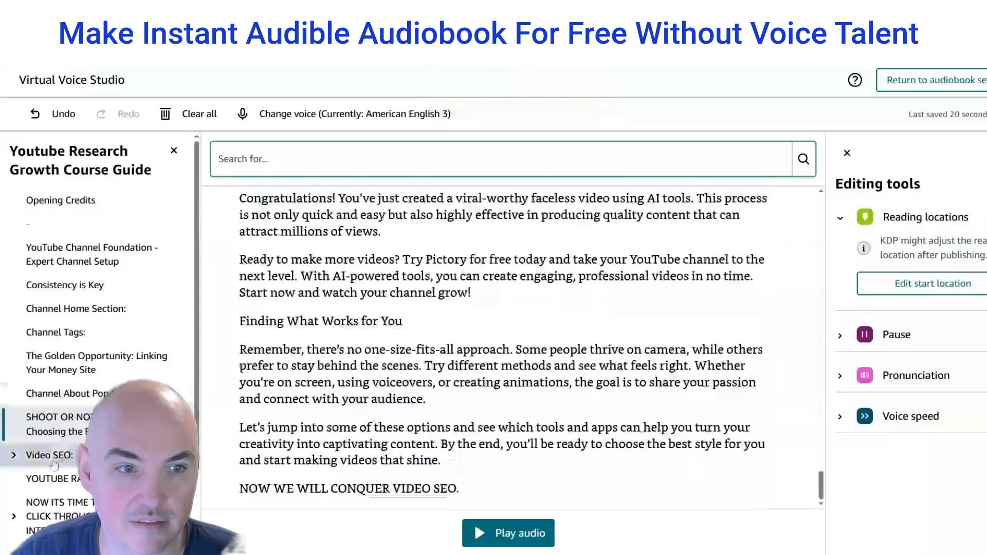
click(49, 456)
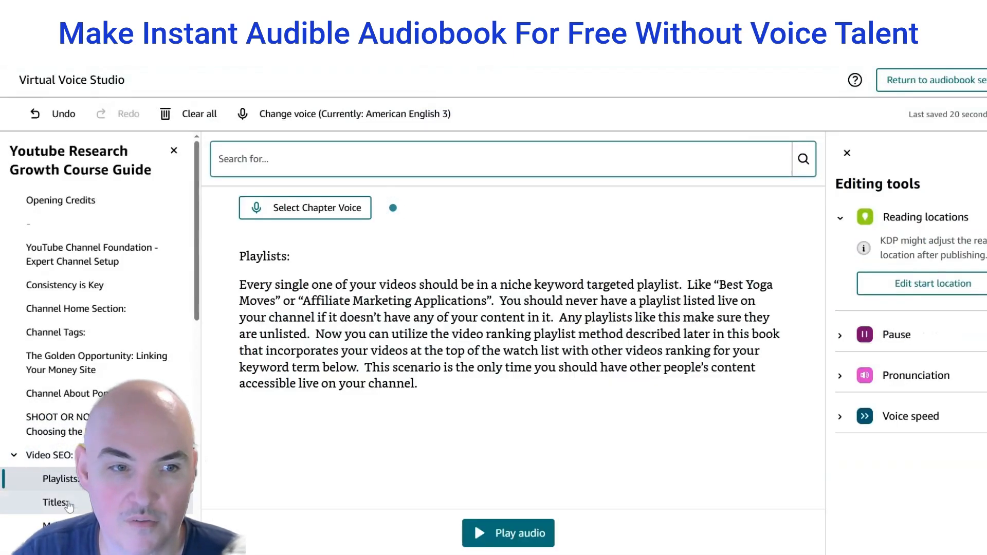
click(55, 503)
scroll(513, 348, down, 3)
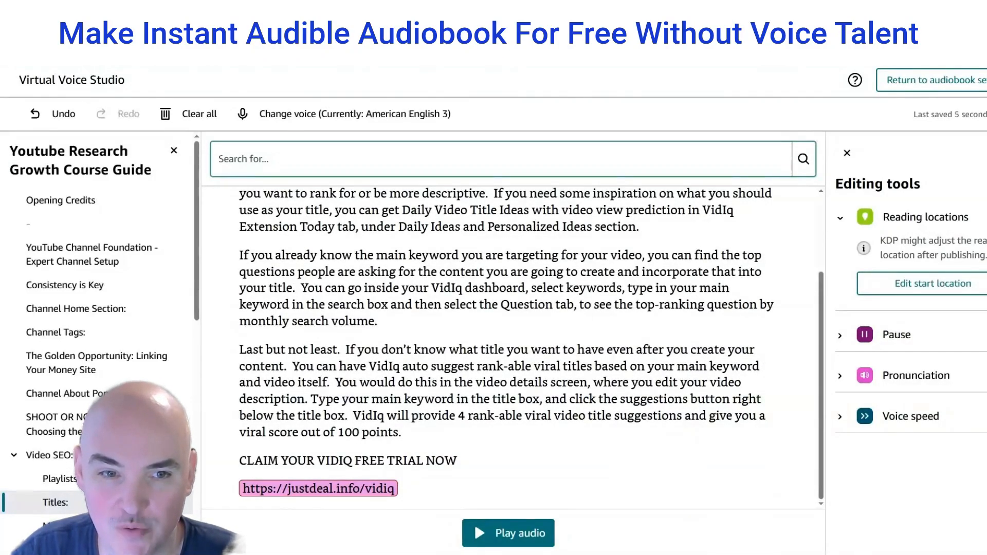
scroll(78, 425, down, 3)
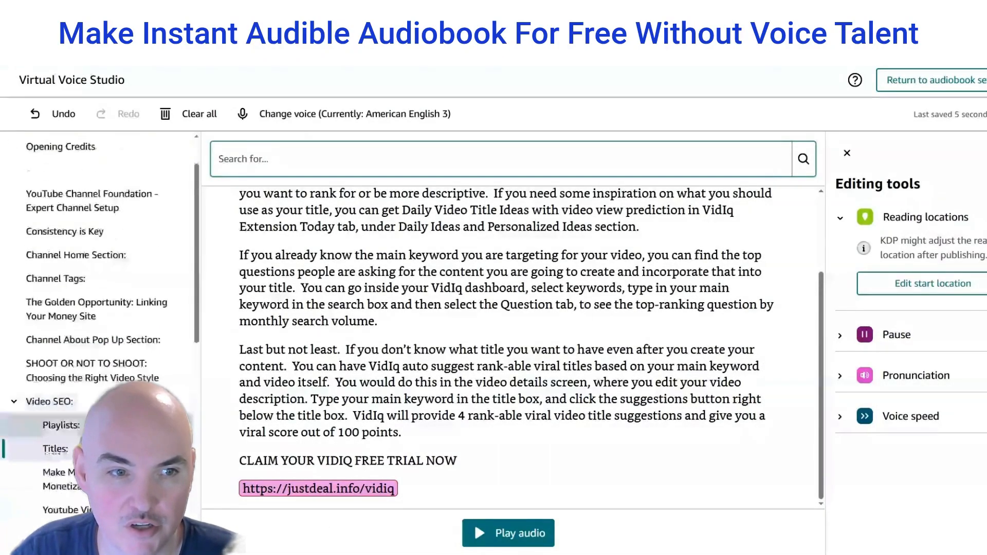
click(67, 378)
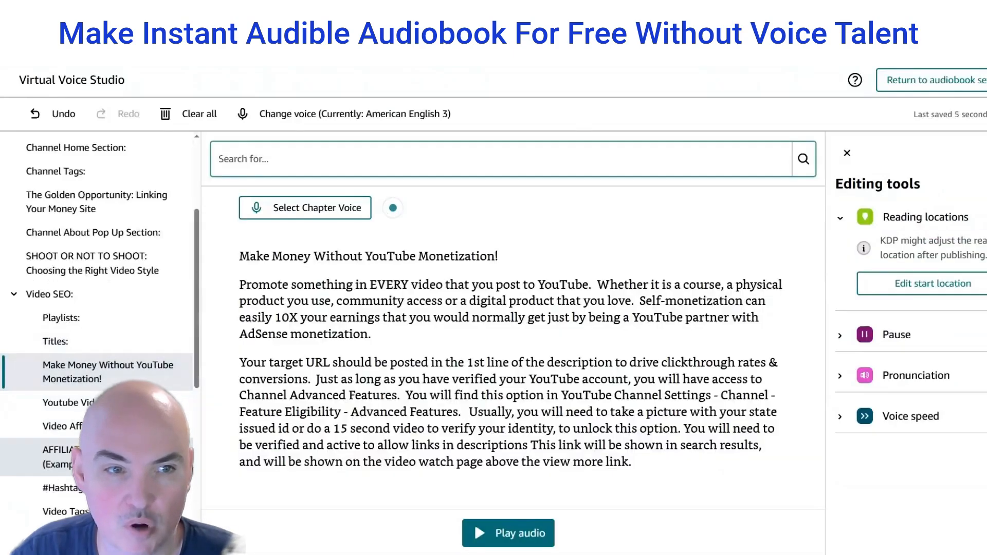
click(73, 405)
scroll(514, 345, down, 2)
scroll(513, 344, down, 1)
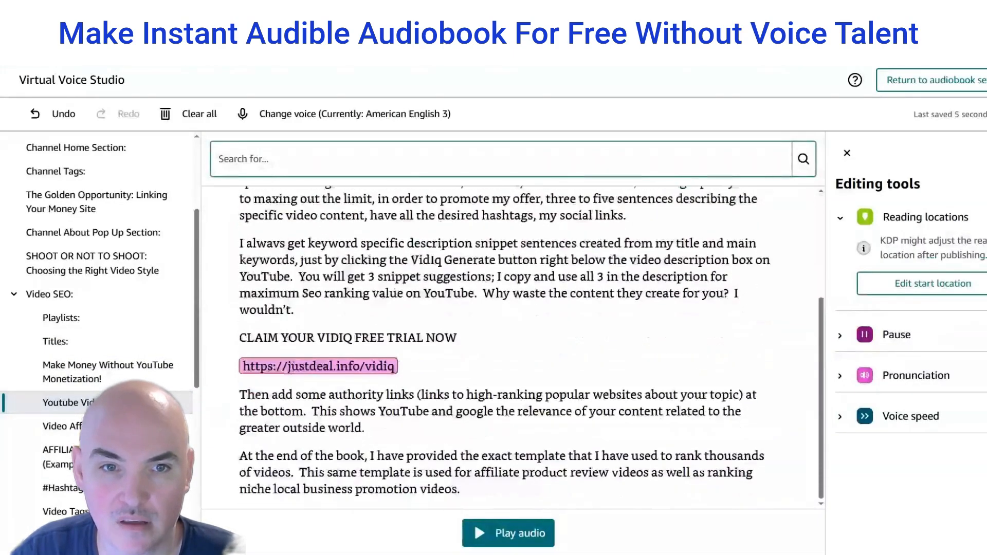
In the #Hashtags section, set the pronunciation of the ahrefs hashtag-generator link to "ahrefs.com" and apply it
click(62, 426)
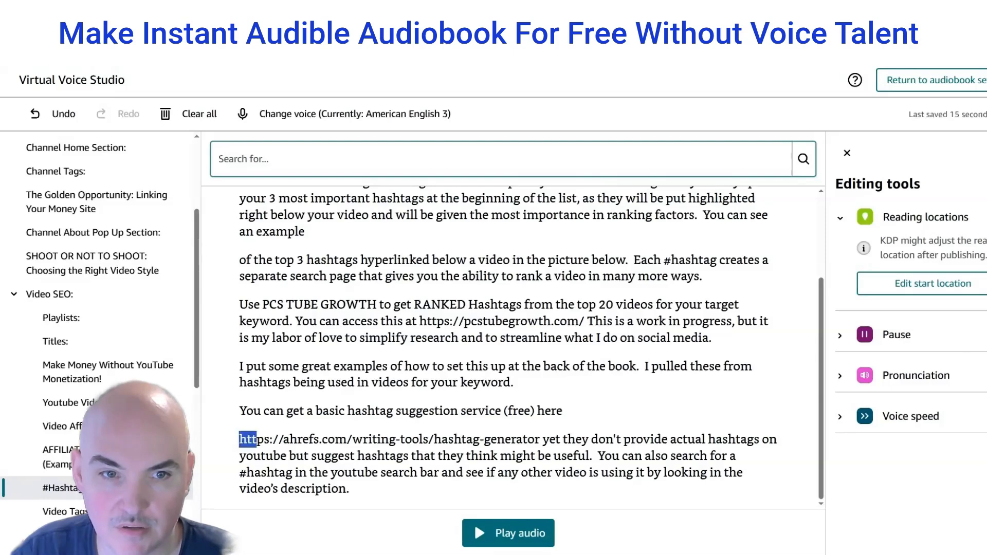
drag(256, 439, 542, 439)
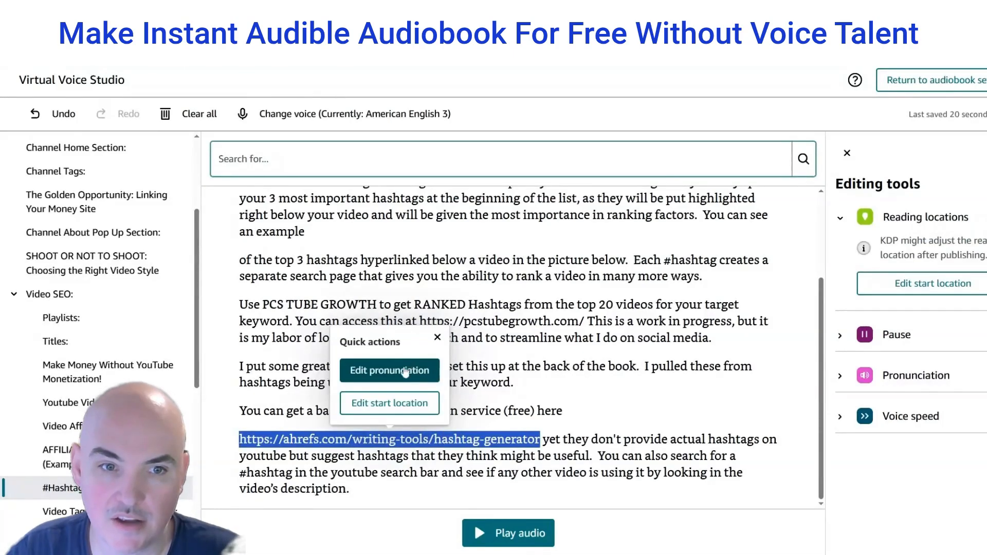
click(406, 372)
text(ahr)
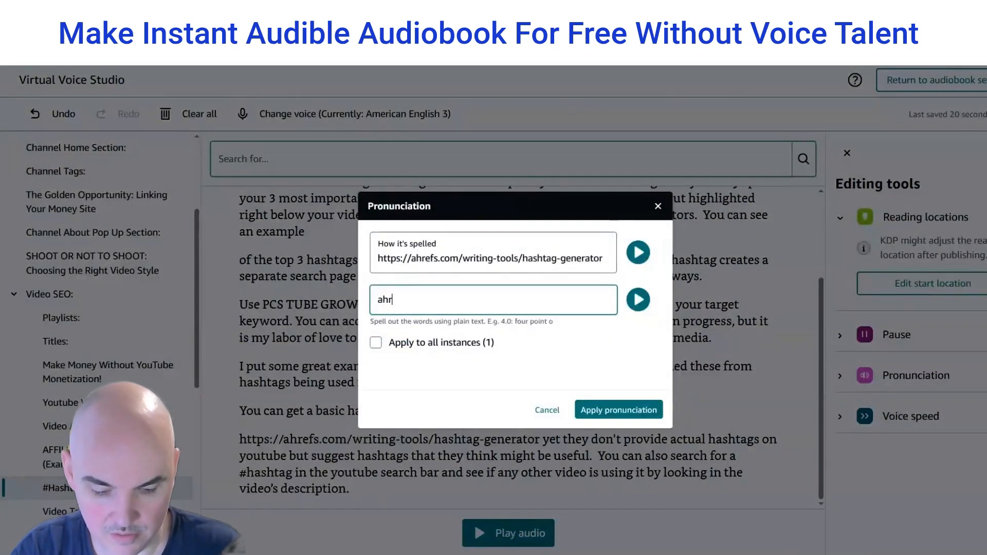
text(efs.com)
click(618, 410)
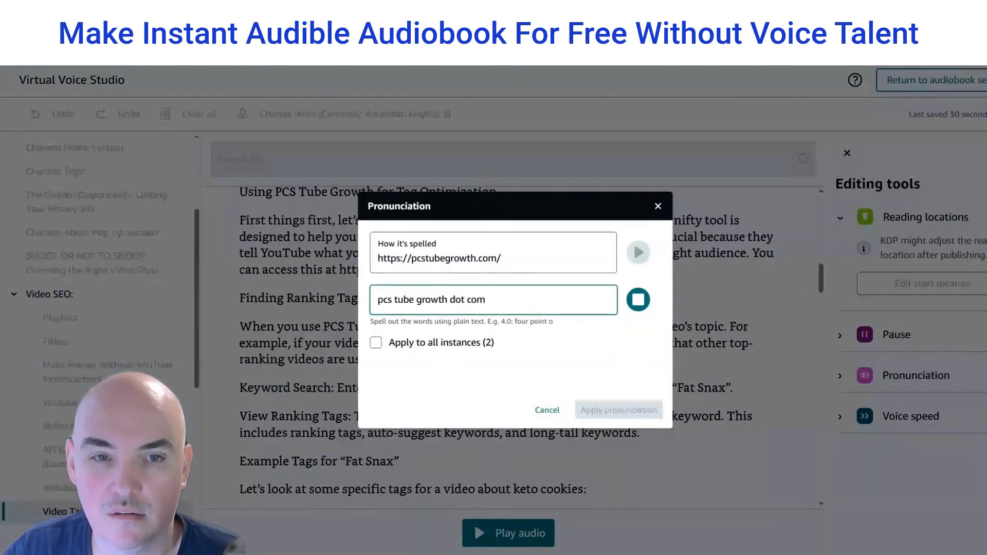
click(383, 300)
text(.)
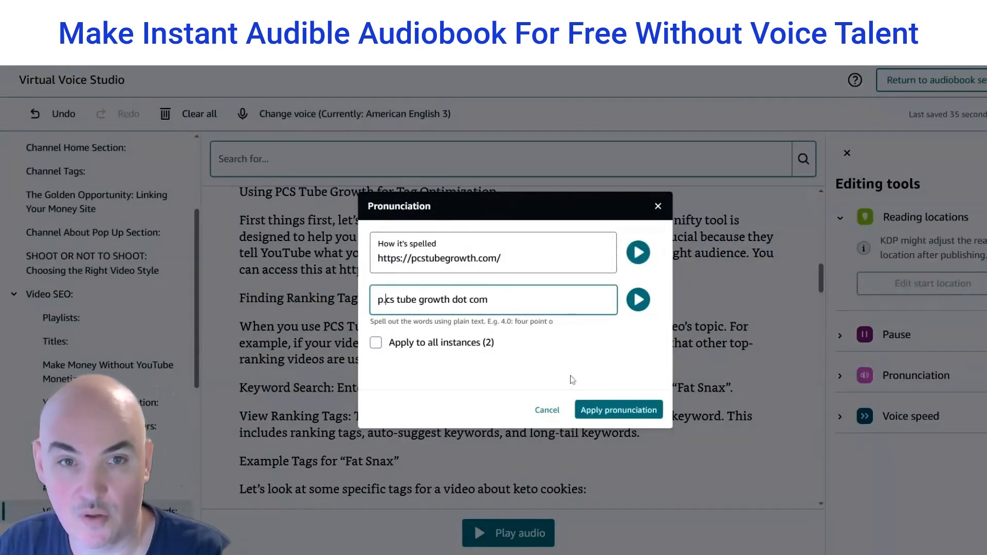
key(Right)
text(.)
key(Right)
text(.)
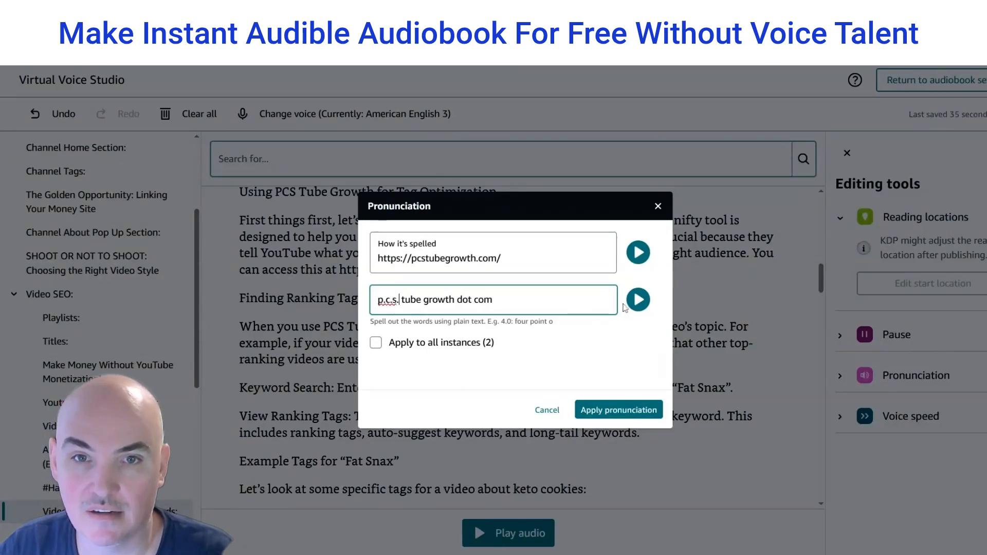
click(636, 301)
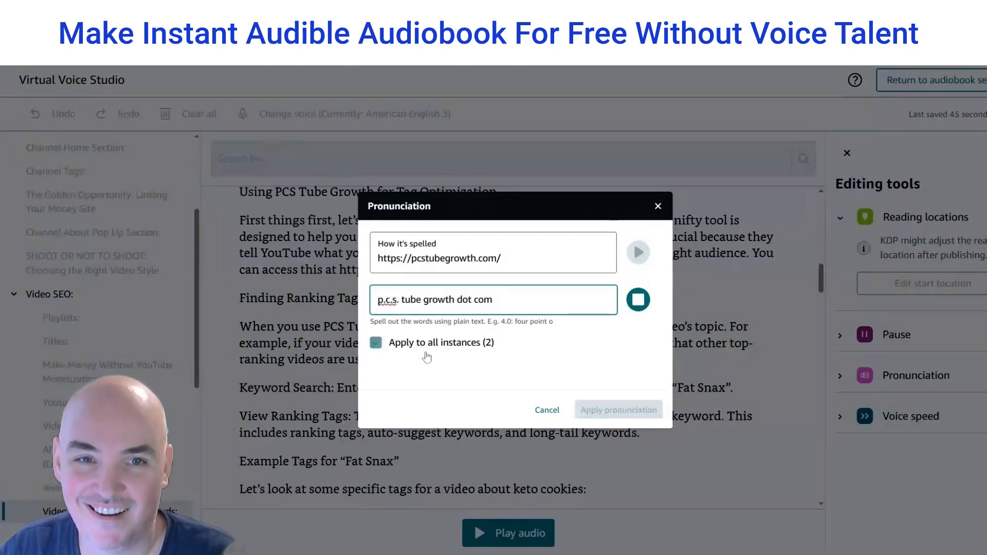
click(376, 342)
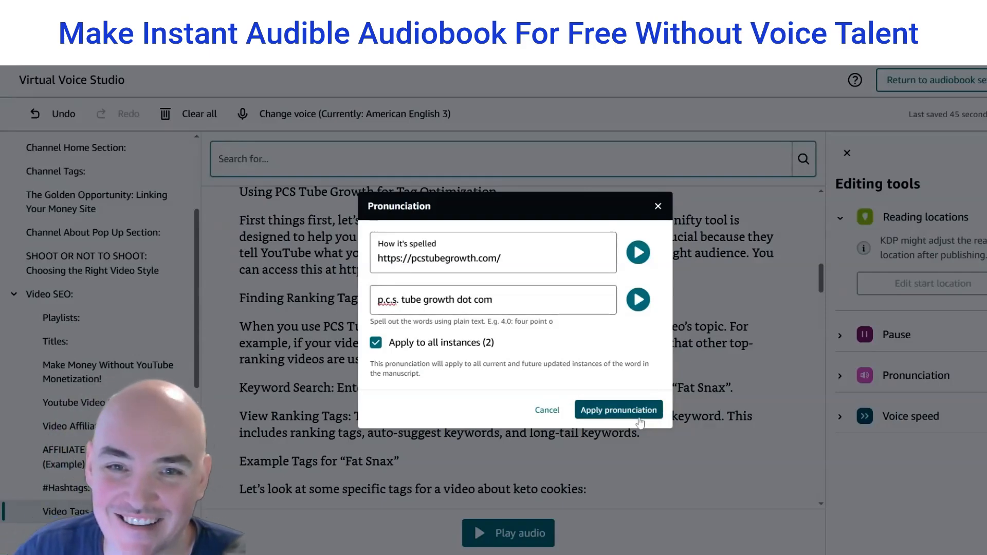
click(637, 417)
scroll(508, 344, down, 7)
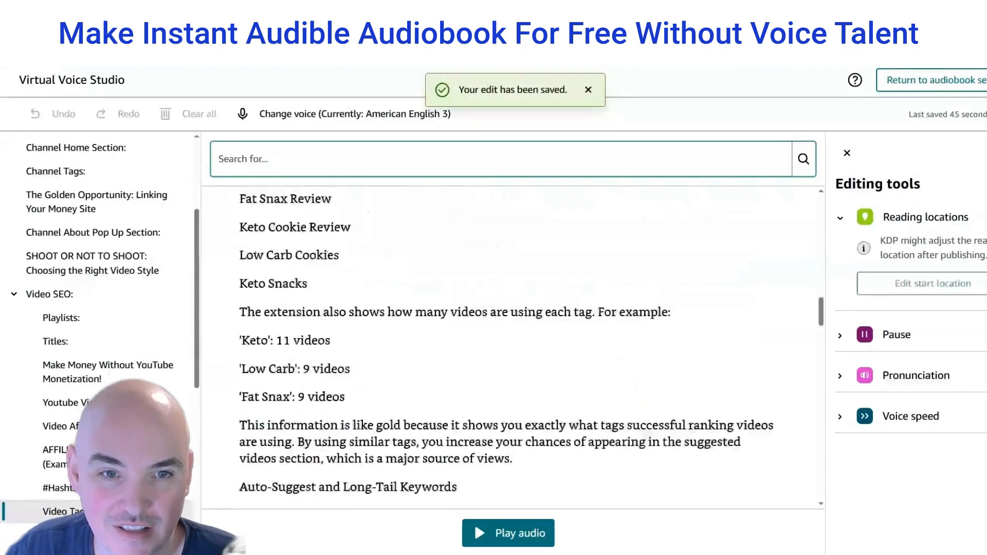
scroll(334, 242, down, 15)
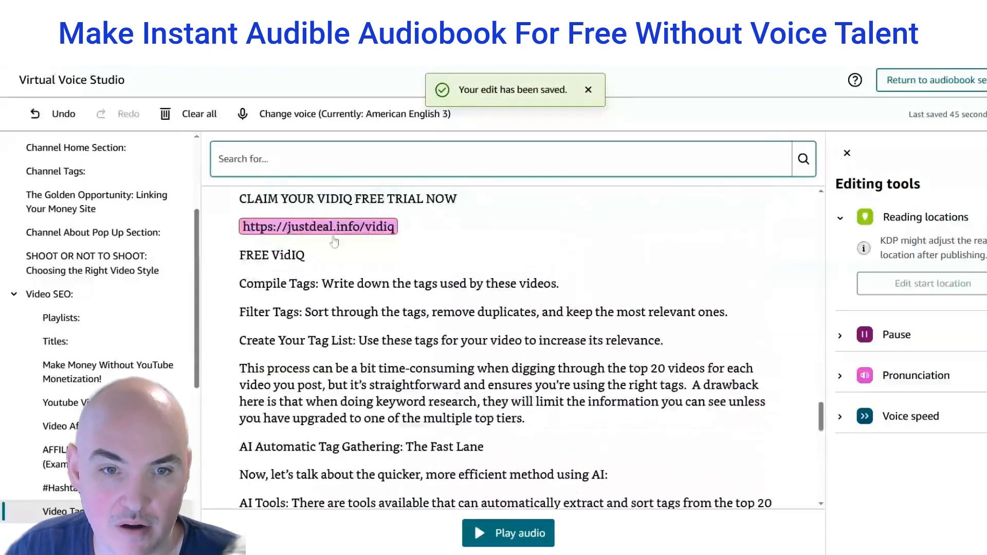
scroll(334, 242, down, 10)
drag(553, 461, 238, 461)
drag(507, 489, 239, 432)
click(588, 465)
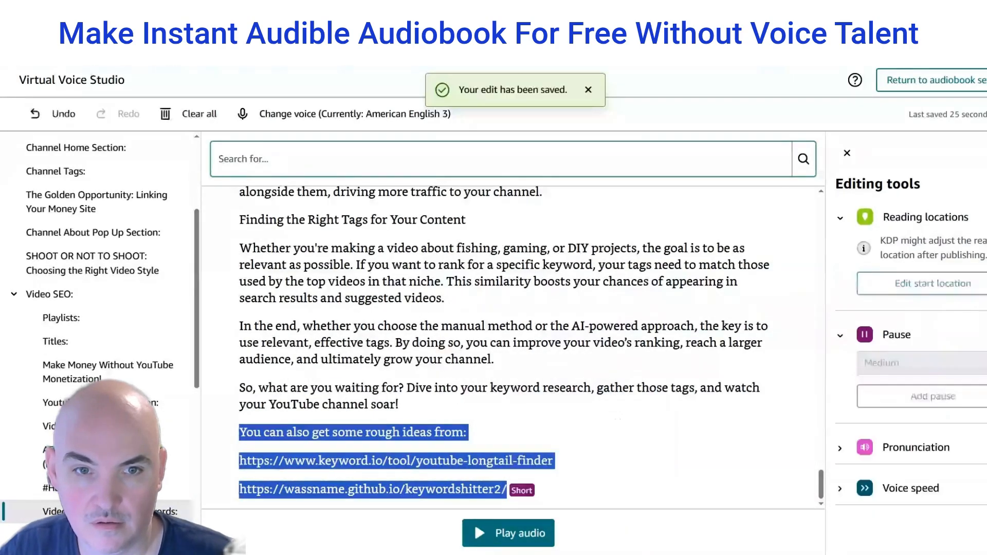
drag(407, 461, 239, 388)
drag(406, 461, 508, 489)
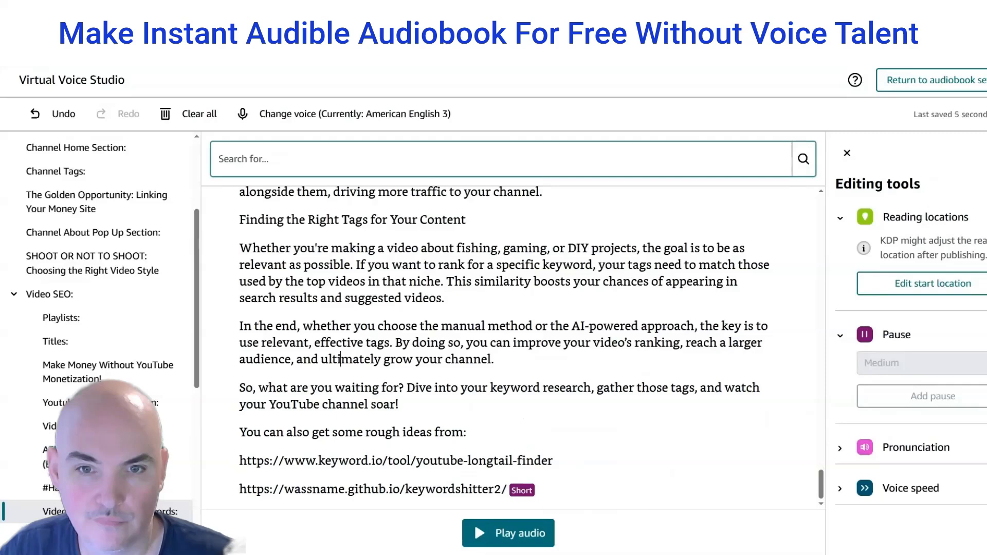
double_click(350, 359)
drag(239, 432, 508, 489)
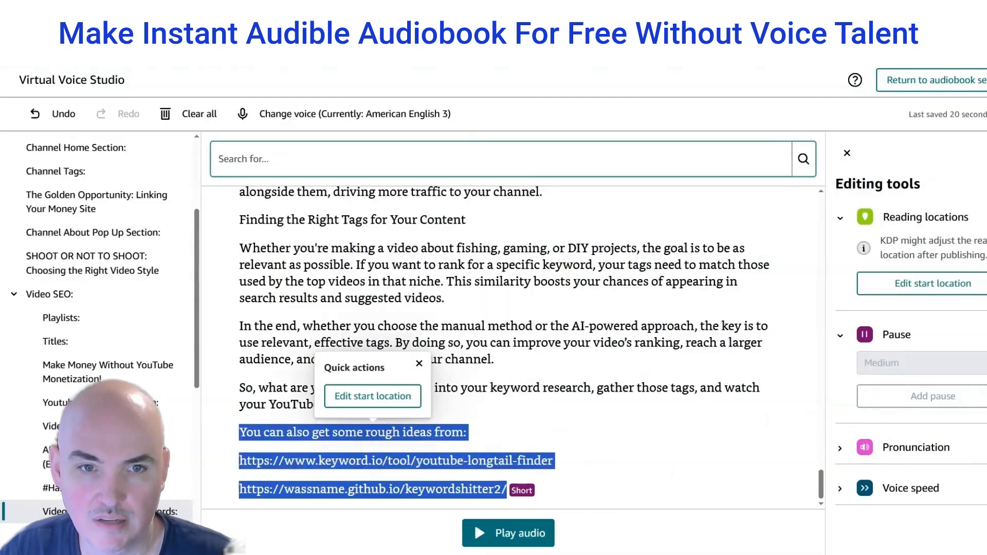
click(419, 364)
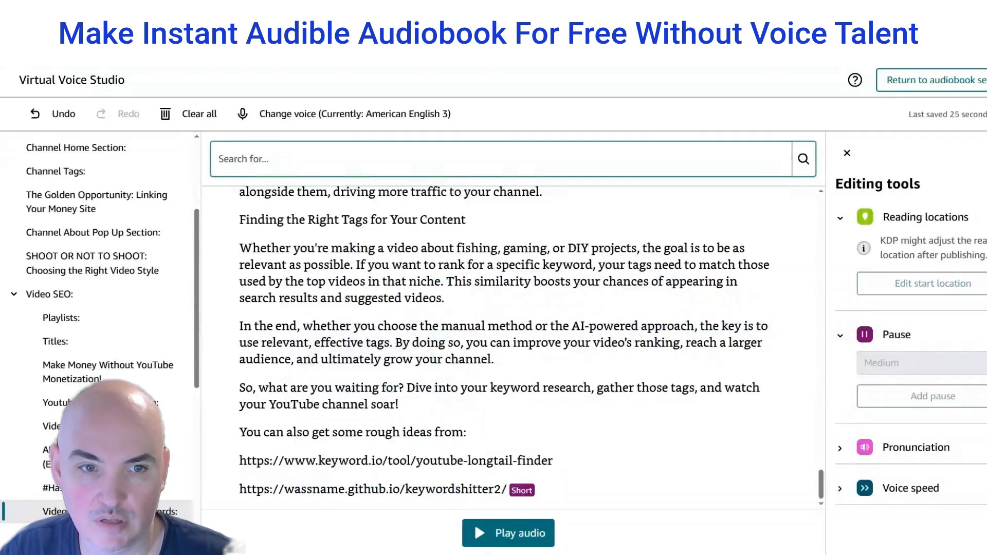
Look through the CUSTOM THUMBNAILS section for links that still need a pronunciation or pause
click(522, 490)
scroll(107, 266, down, 5)
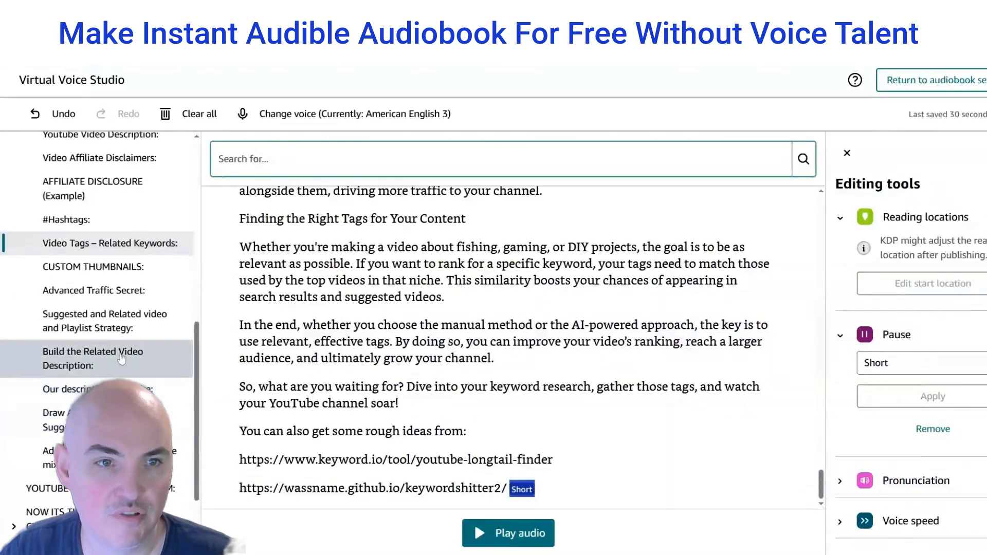
click(106, 266)
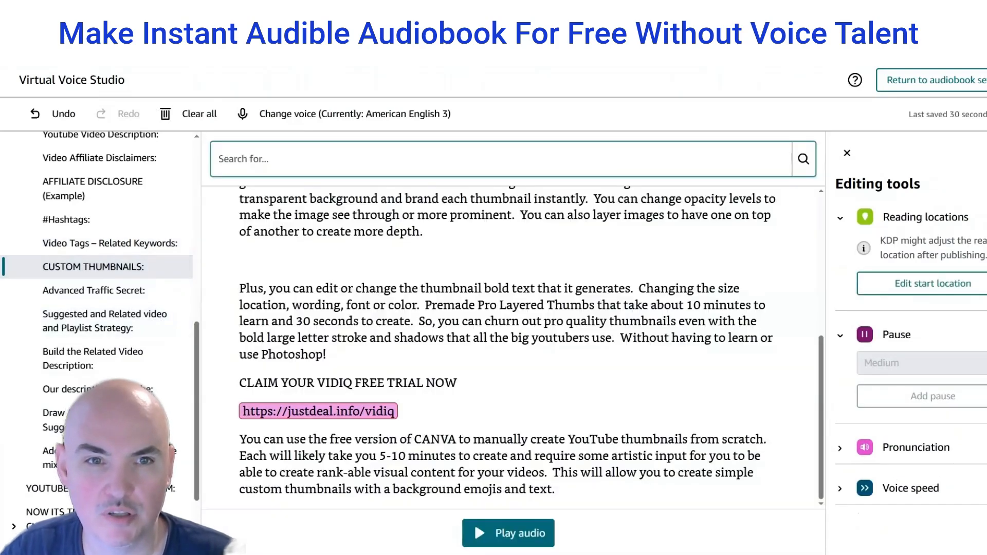
scroll(513, 347, up, 5)
scroll(513, 347, down, 5)
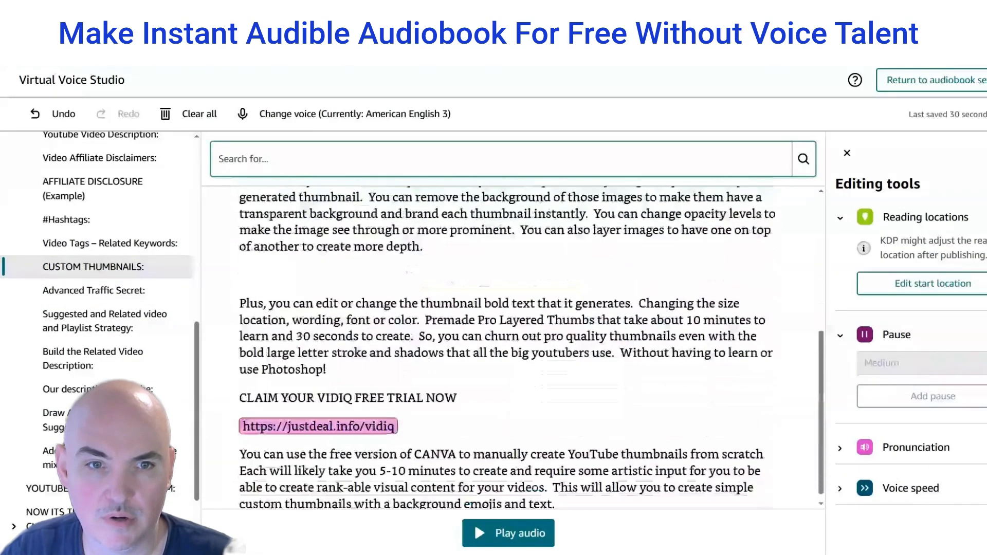
Play the Advanced Traffic Secret section's audio and edit the pronunciation of its whole heading
click(94, 290)
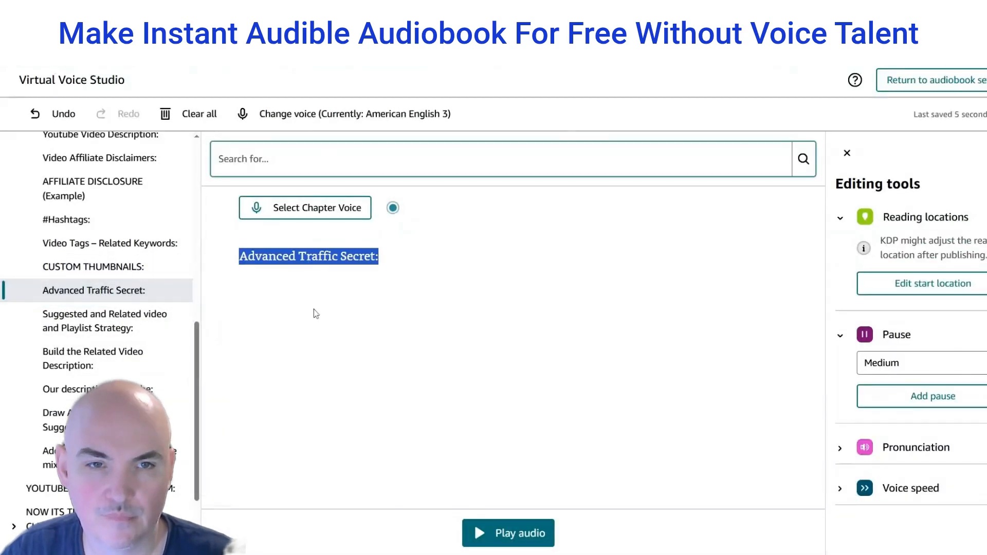
click(508, 534)
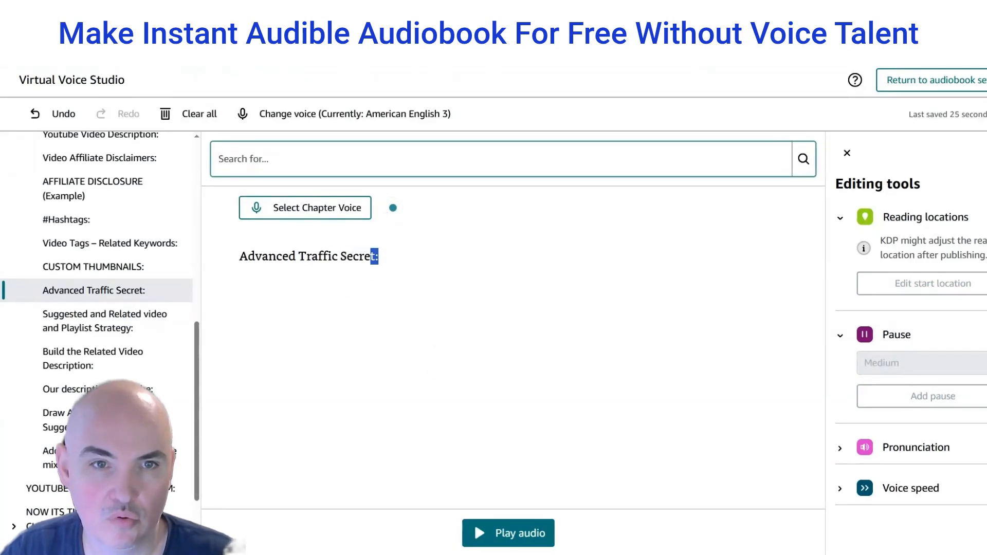
key(ctrl+a)
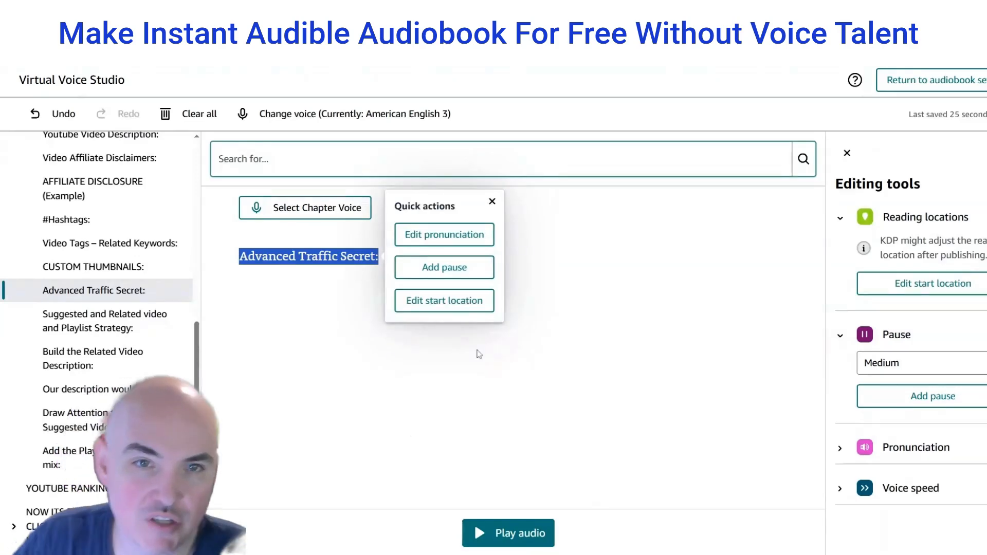
click(462, 303)
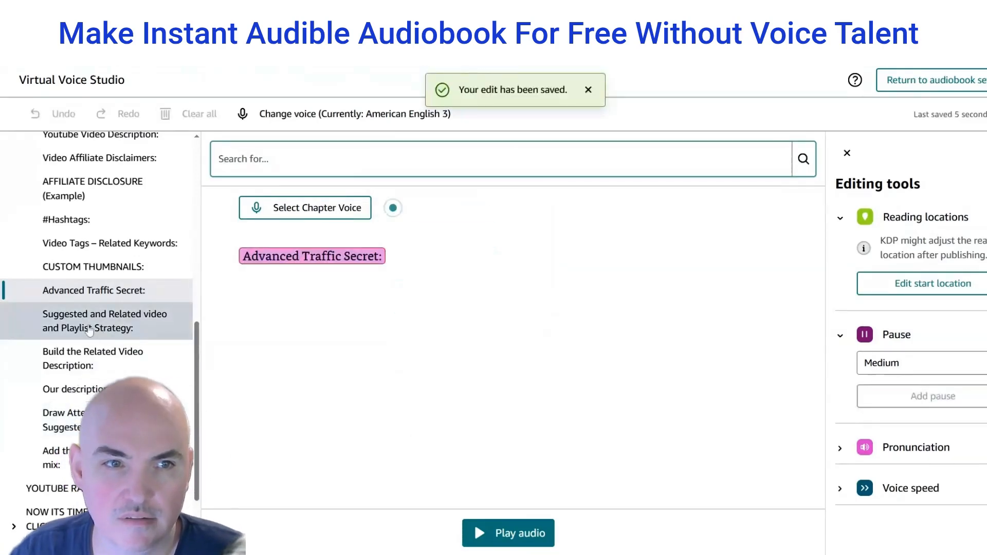
Look through the sections from Suggested and Related video and Playlist Strategy to the greyhat ranking strategy for links
click(90, 329)
click(93, 359)
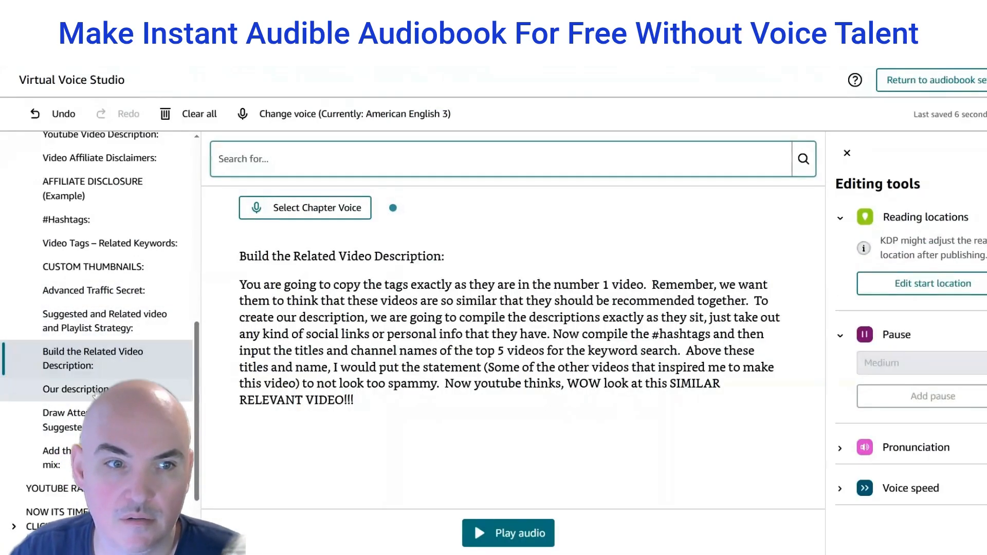
click(77, 389)
scroll(514, 344, down, 3)
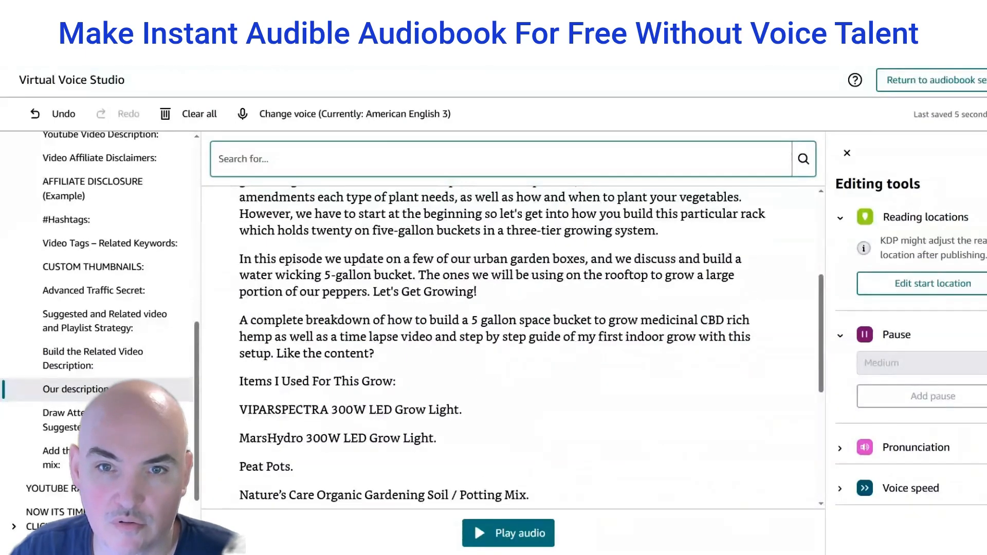
scroll(514, 344, down, 6)
click(62, 420)
click(83, 458)
scroll(514, 345, up, 3)
scroll(514, 345, down, 7)
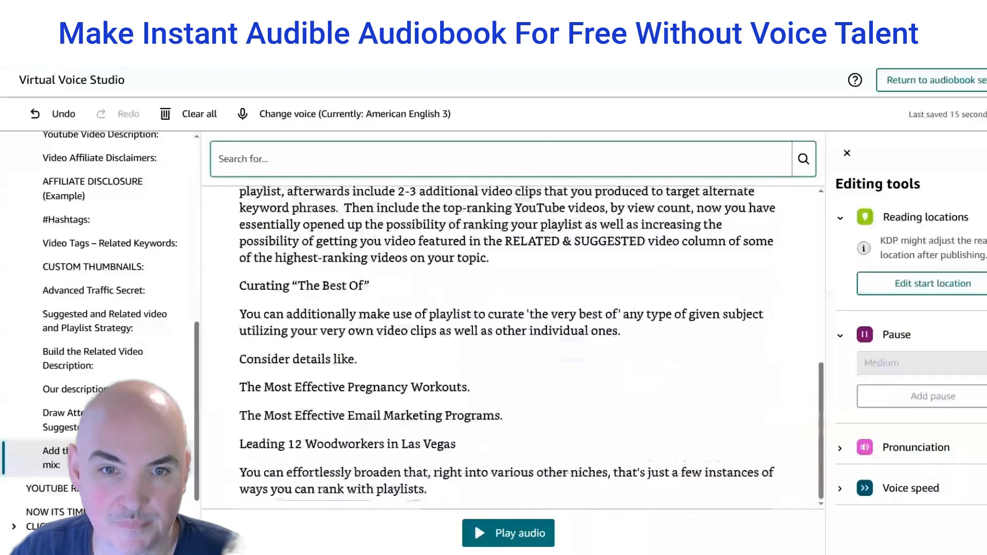
click(52, 488)
scroll(52, 463, down, 2)
click(54, 419)
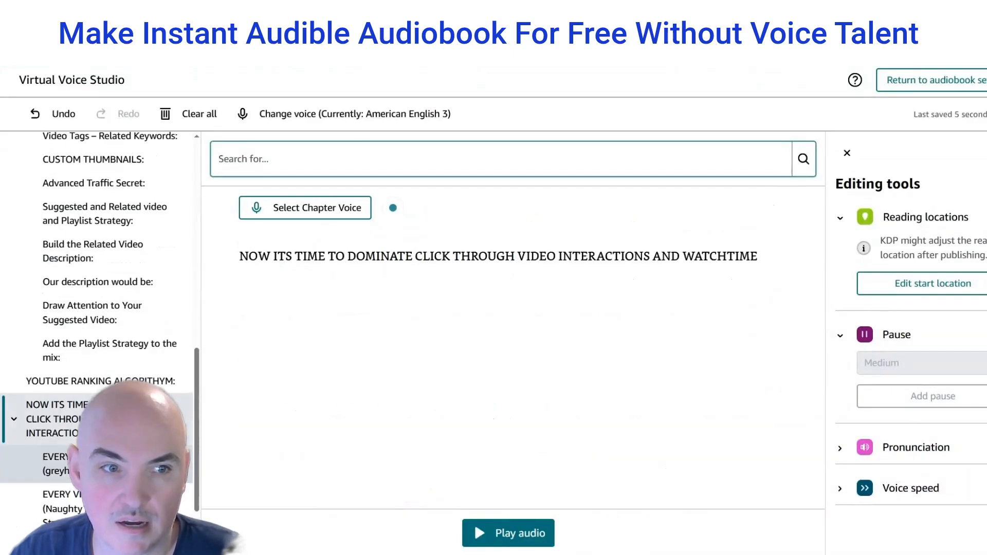
click(54, 464)
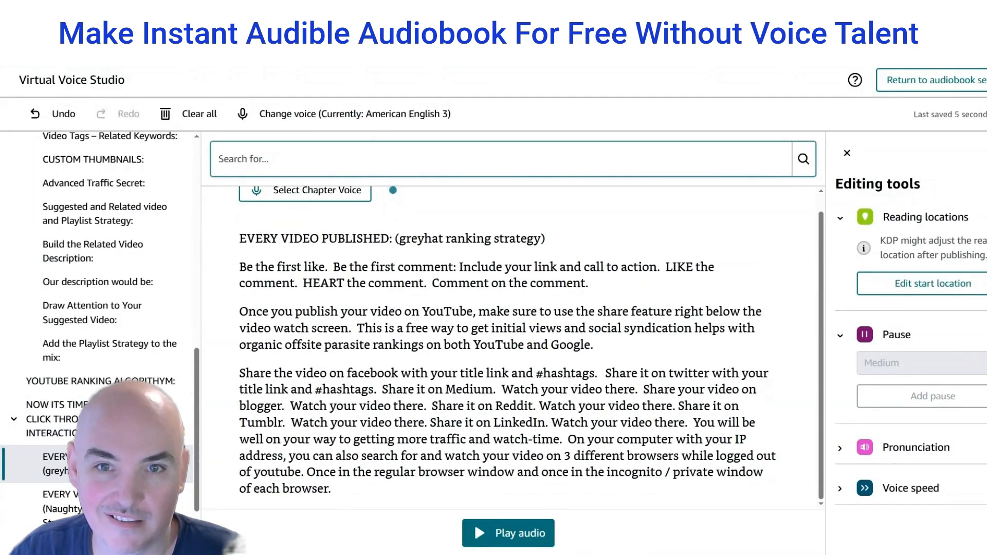
click(54, 508)
drag(427, 357, 239, 356)
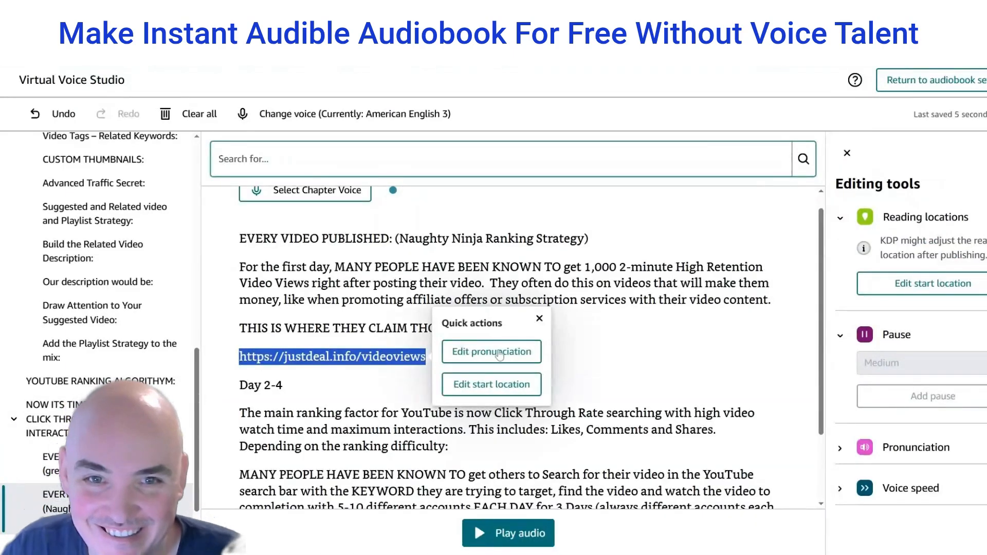
click(489, 350)
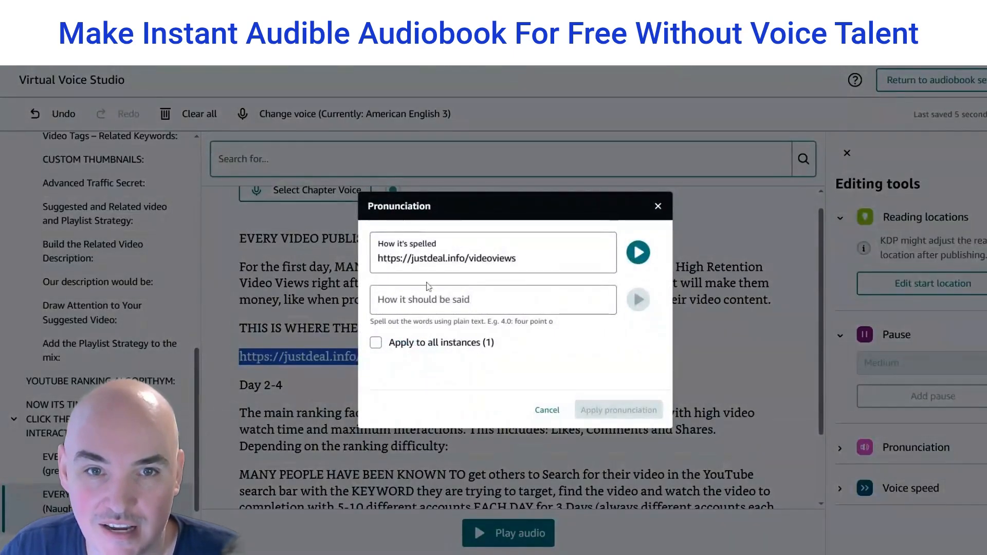
click(483, 300)
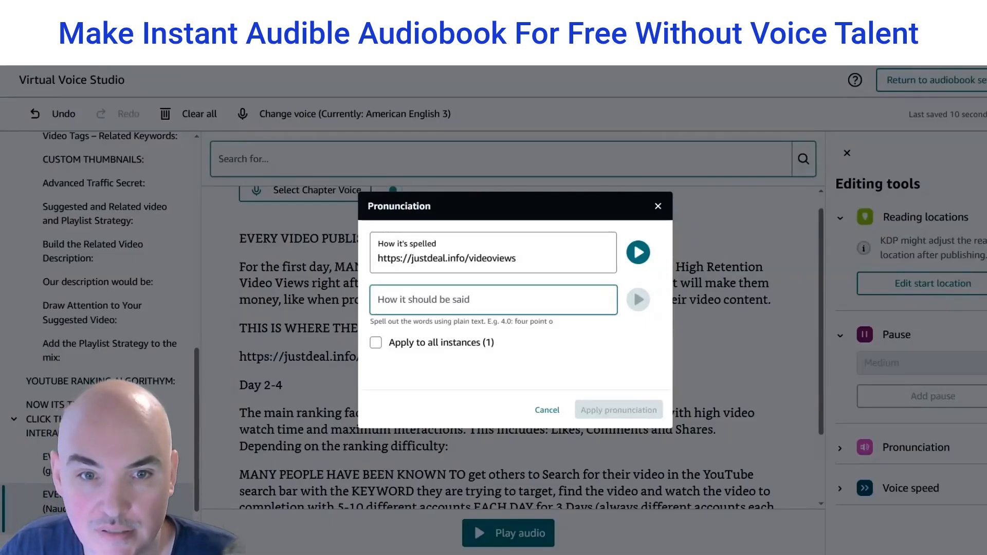
text(just deal dot info. forward slash v)
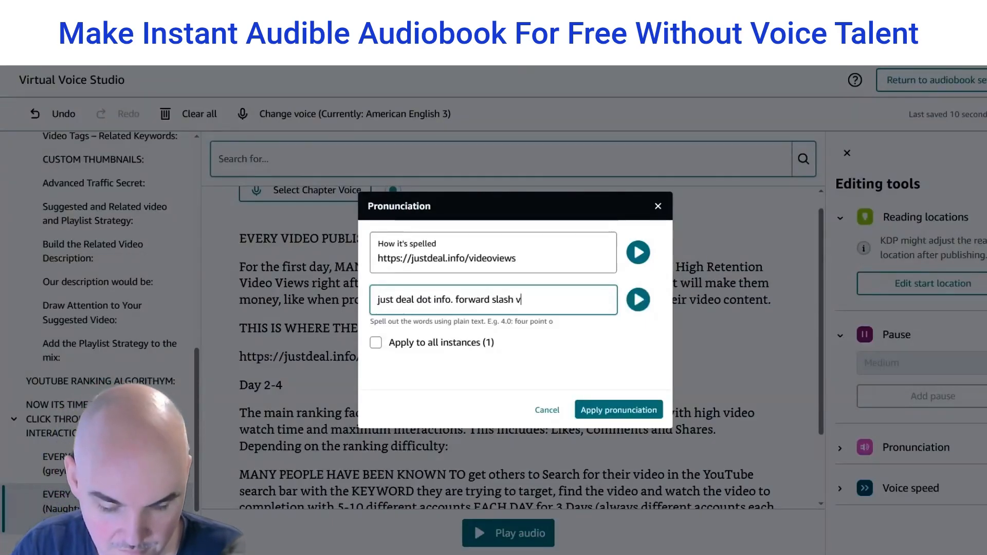
text(ideo views)
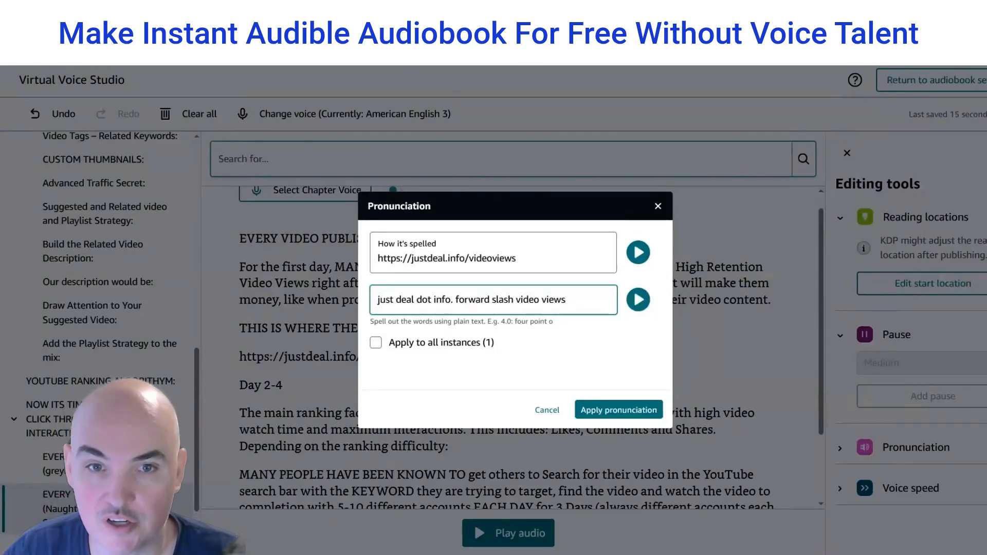
click(403, 343)
click(618, 410)
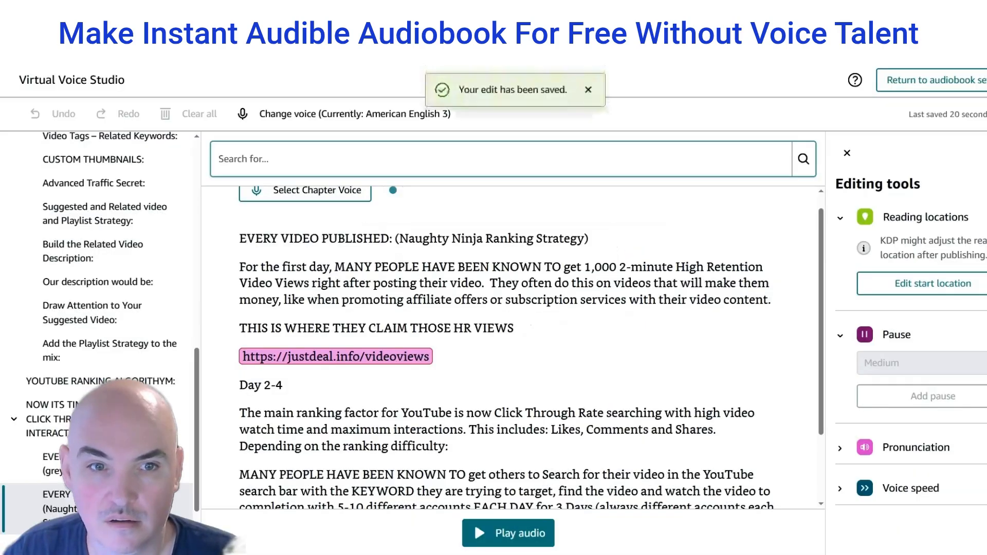
scroll(514, 347, down, 2)
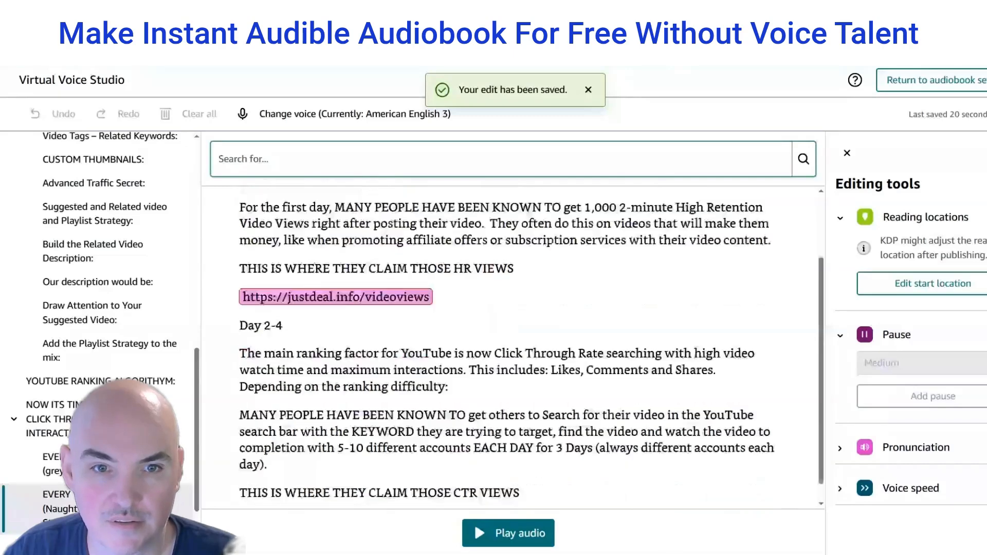
drag(432, 490, 240, 490)
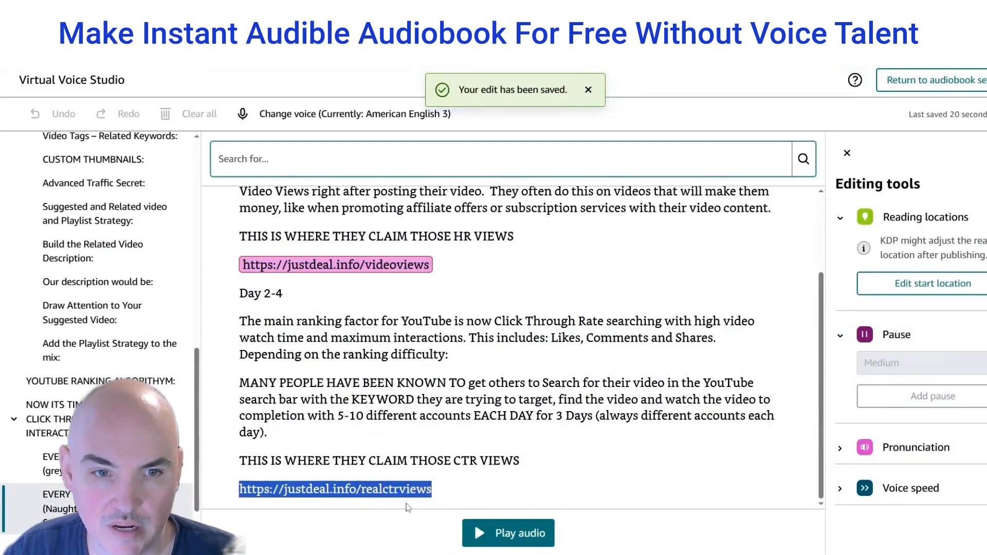
click(498, 485)
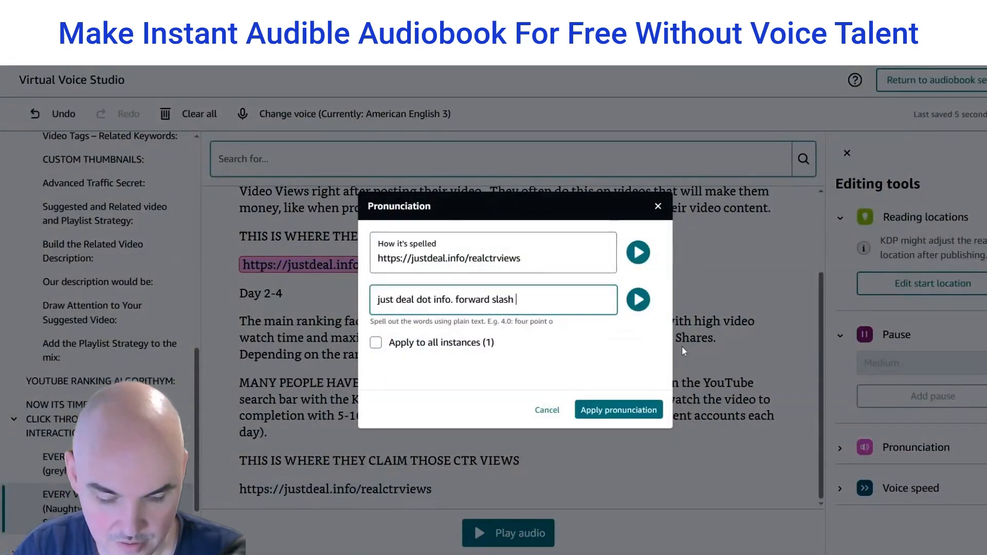
text(real c.t.r. views)
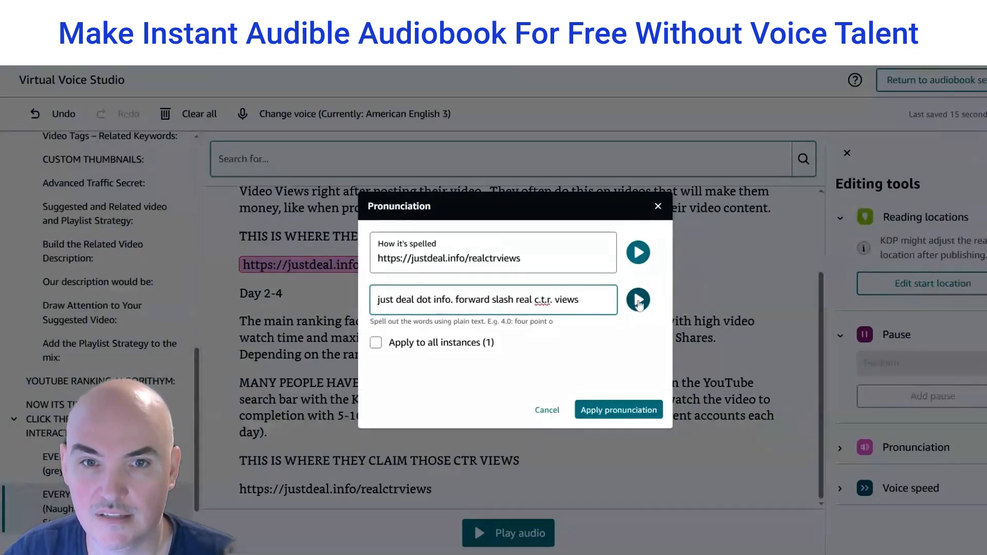
click(639, 301)
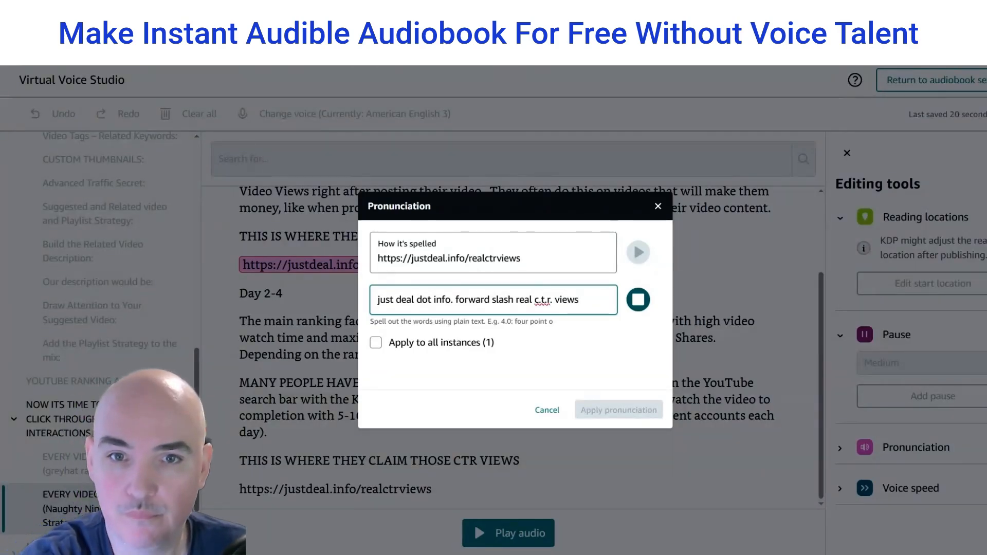
click(619, 410)
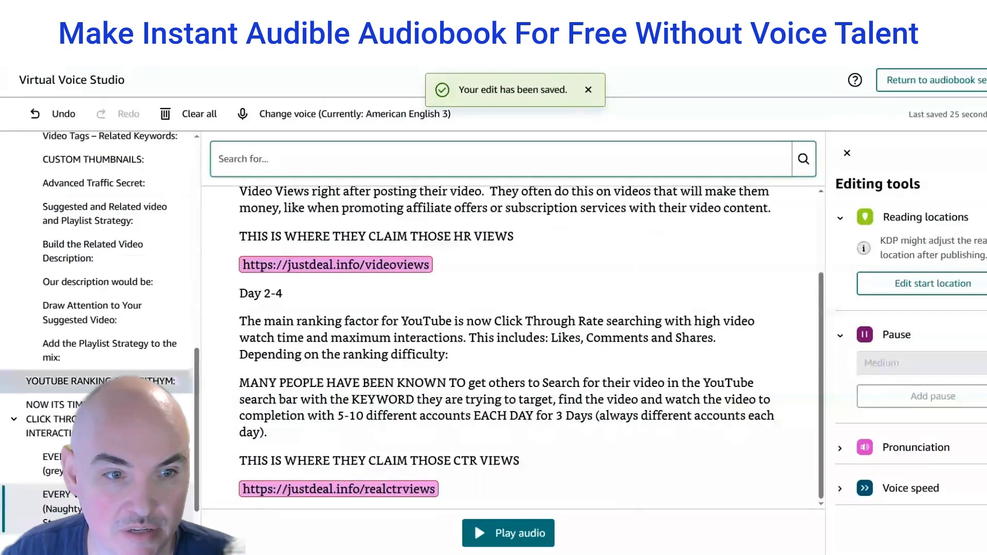
Return to the Advanced Traffic Secret section, set its heading's pronunciation to "Advanced Traffic Secret" without the colon, preview it and apply it to all instances
scroll(35, 464, down, 2)
click(35, 464)
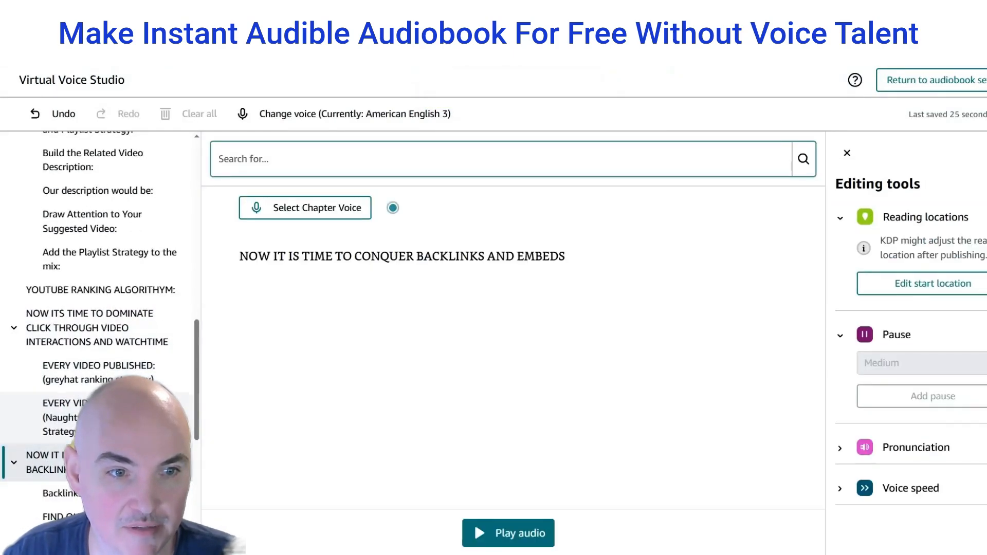
scroll(112, 376, up, 1)
scroll(112, 375, up, 7)
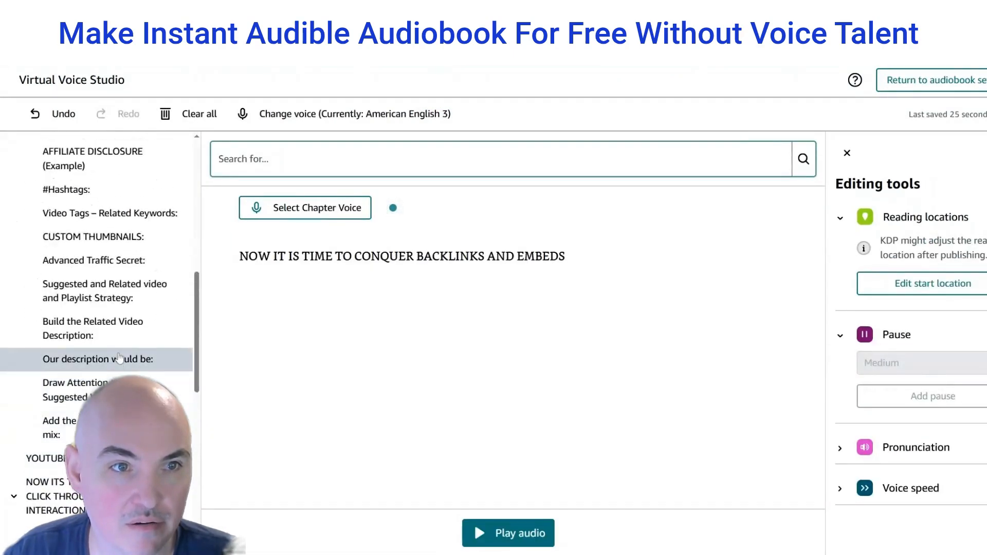
scroll(119, 358, up, 4)
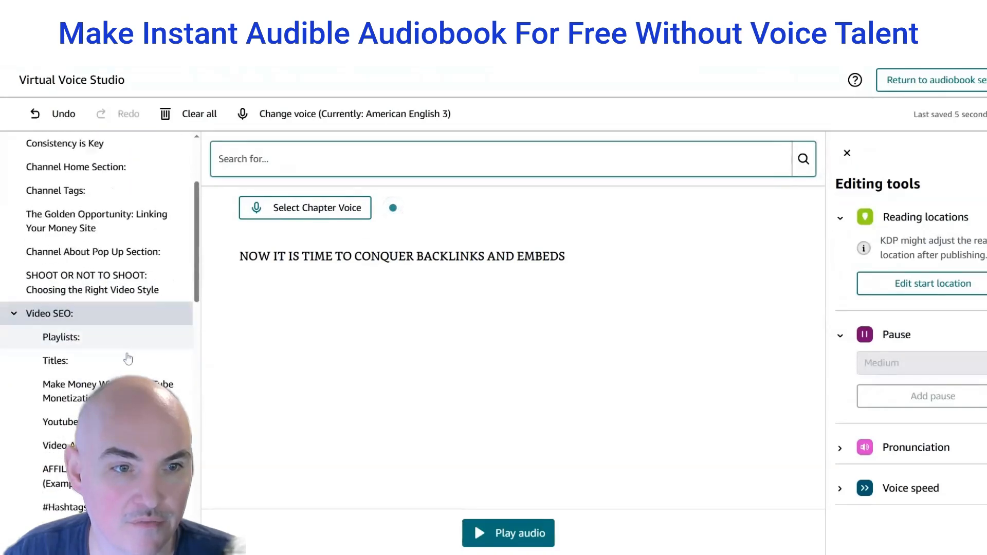
scroll(123, 360, down, 5)
click(117, 362)
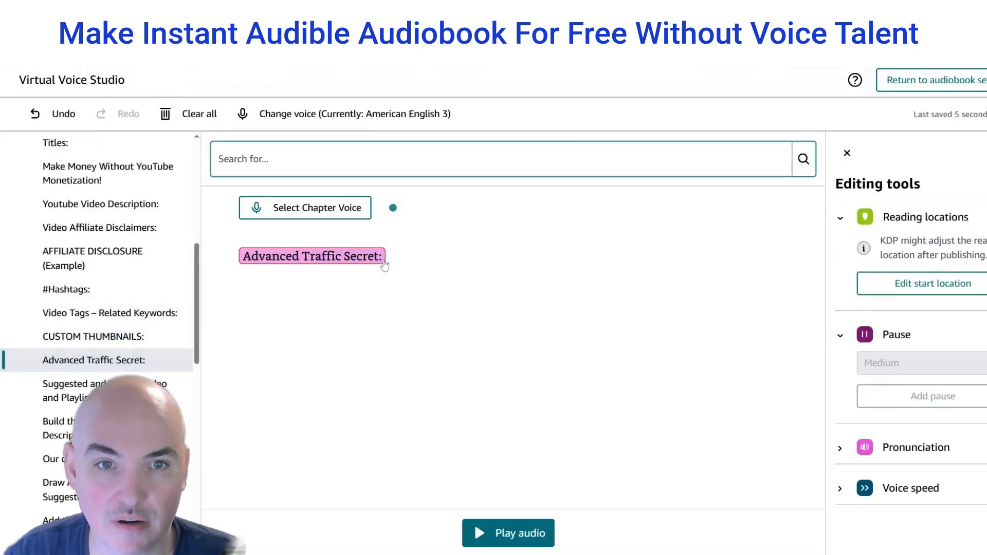
drag(383, 261, 243, 257)
key(ctrl+c)
click(442, 250)
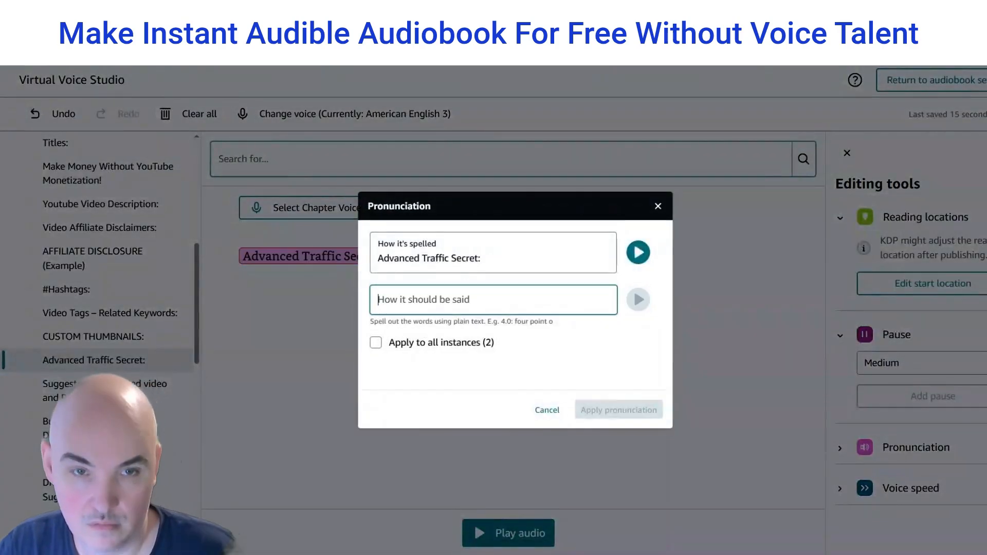
key(ctrl+v)
click(376, 342)
click(638, 299)
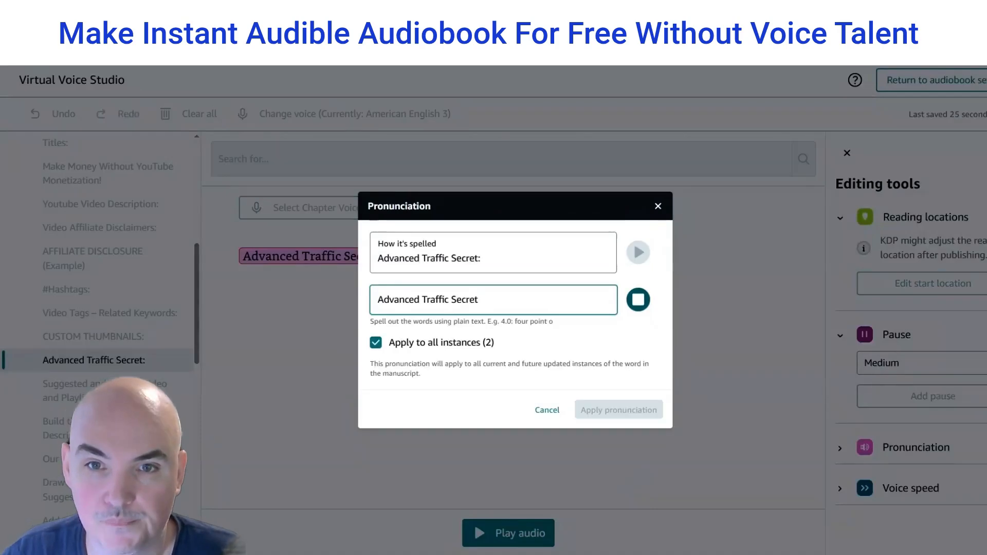
click(638, 410)
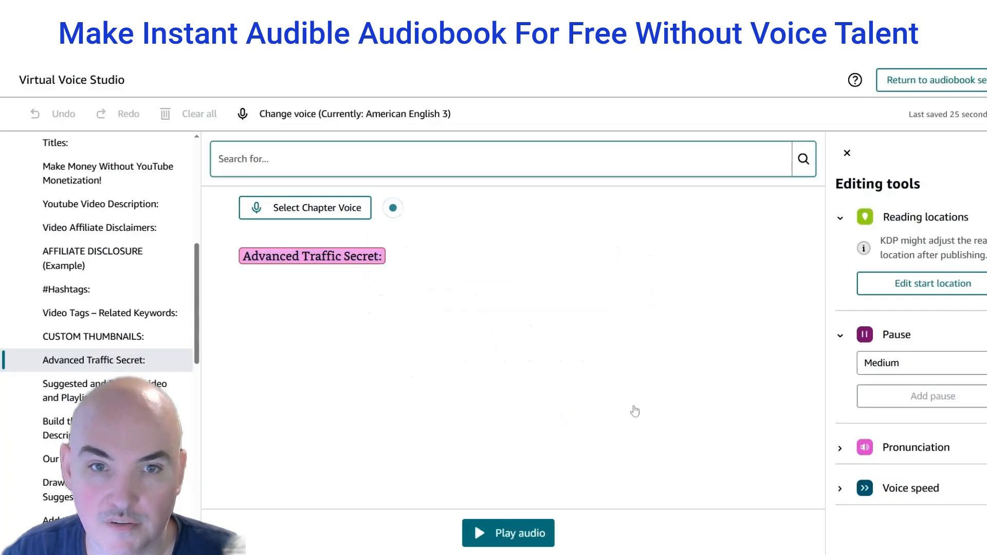
Look through the sections from video interactions and watchtime to the social posting templates and free automation for links needing pronunciation fixes
scroll(118, 319, down, 5)
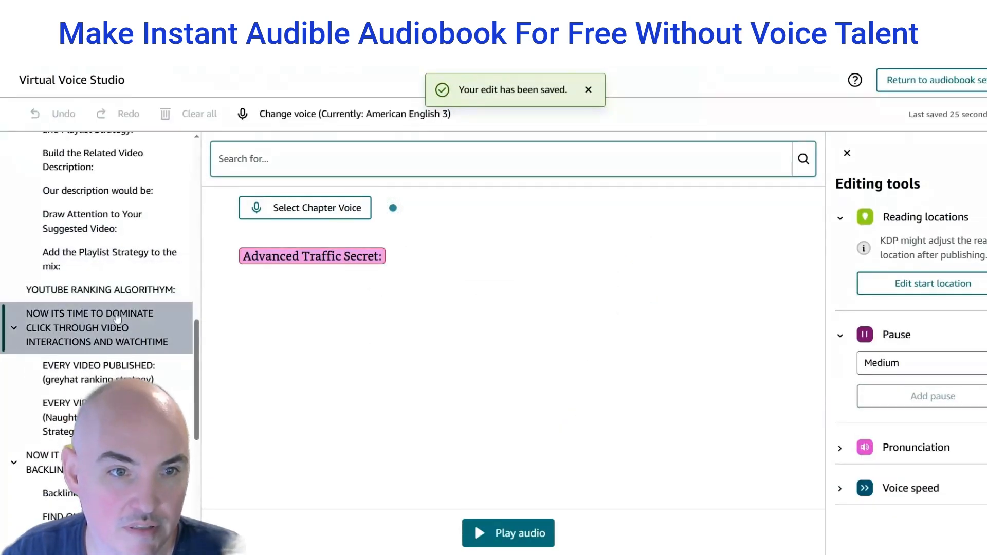
click(118, 318)
click(61, 369)
click(116, 417)
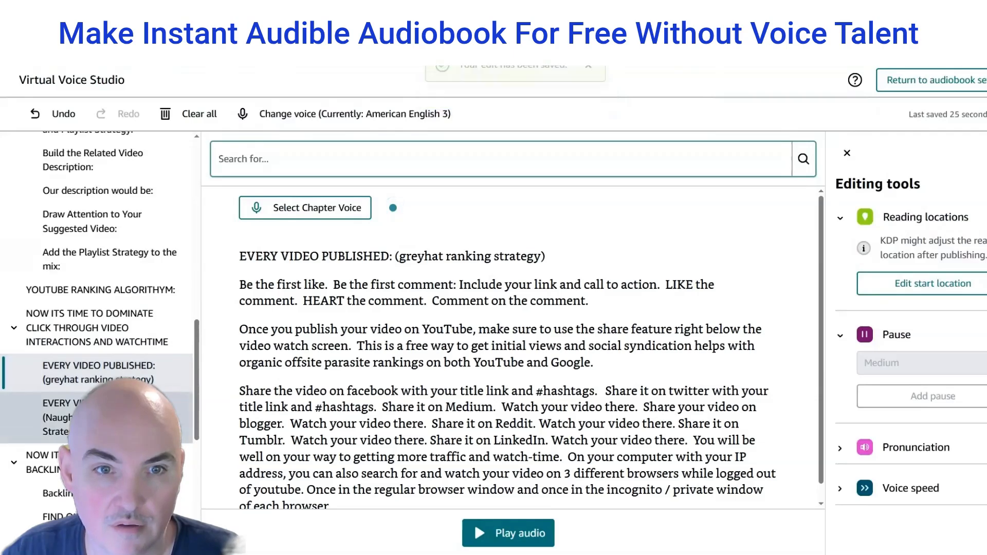
scroll(380, 368, down, 3)
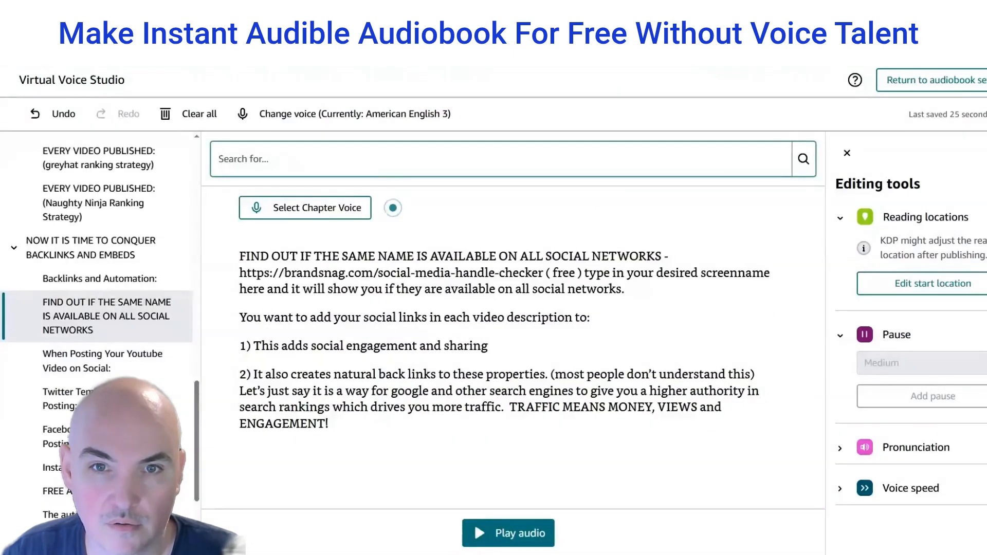
click(103, 361)
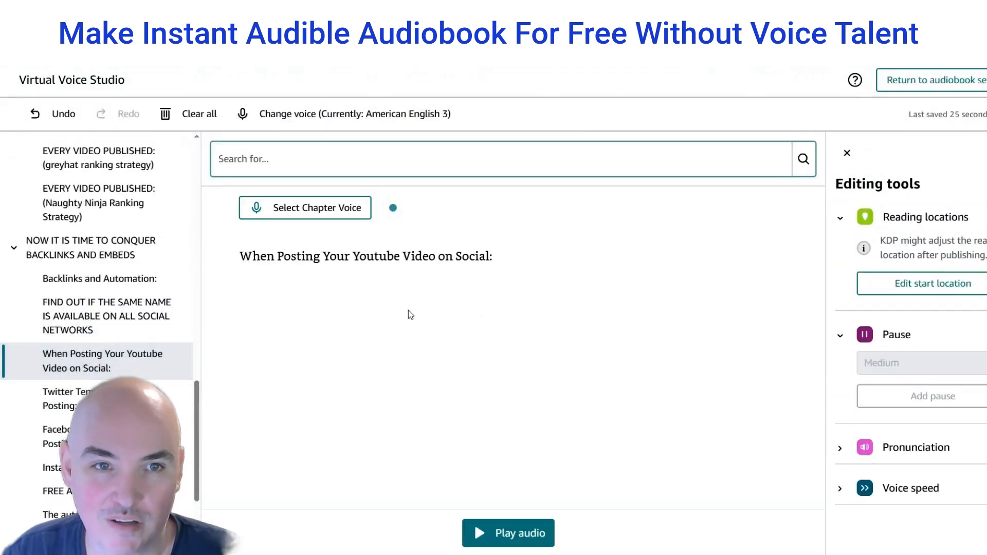
click(103, 399)
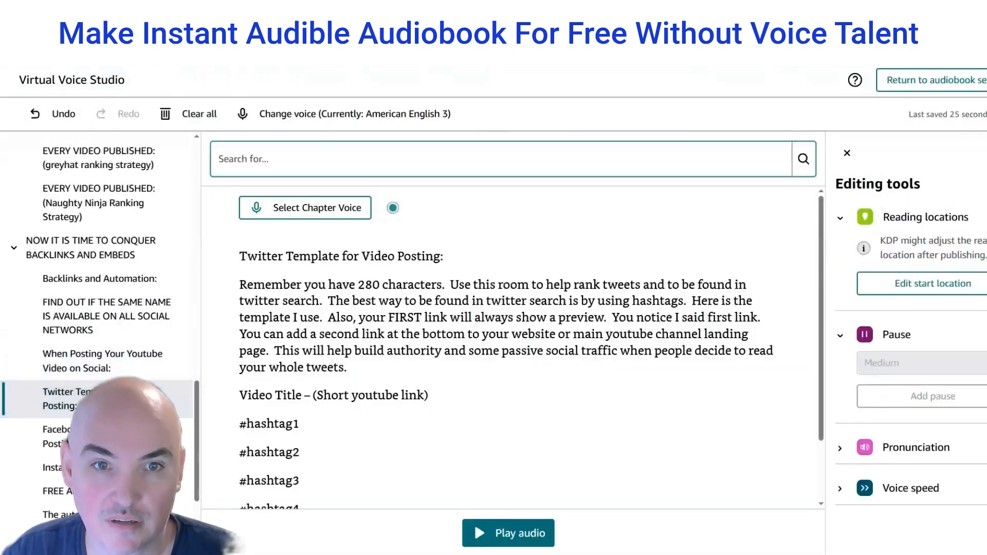
scroll(513, 348, down, 2)
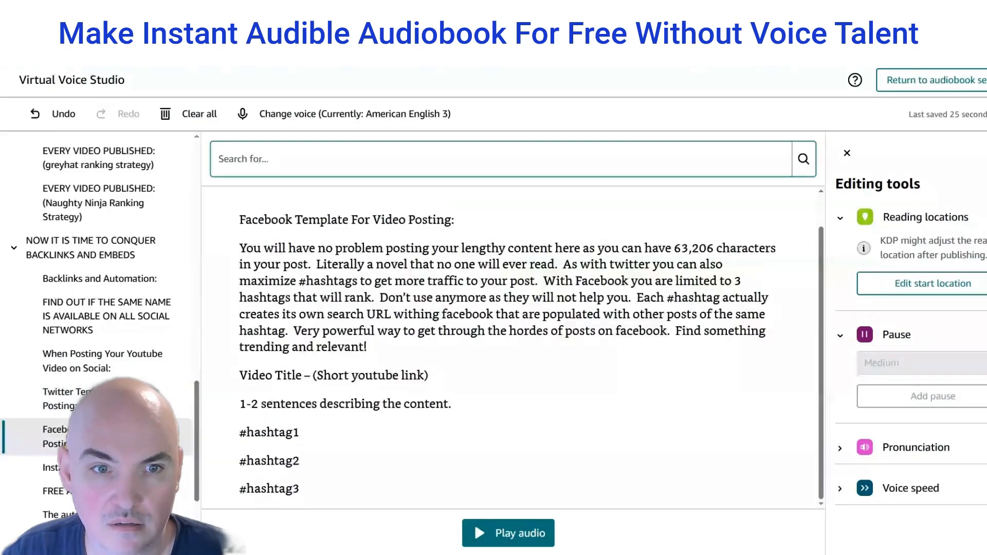
click(103, 492)
drag(691, 285, 746, 285)
click(624, 295)
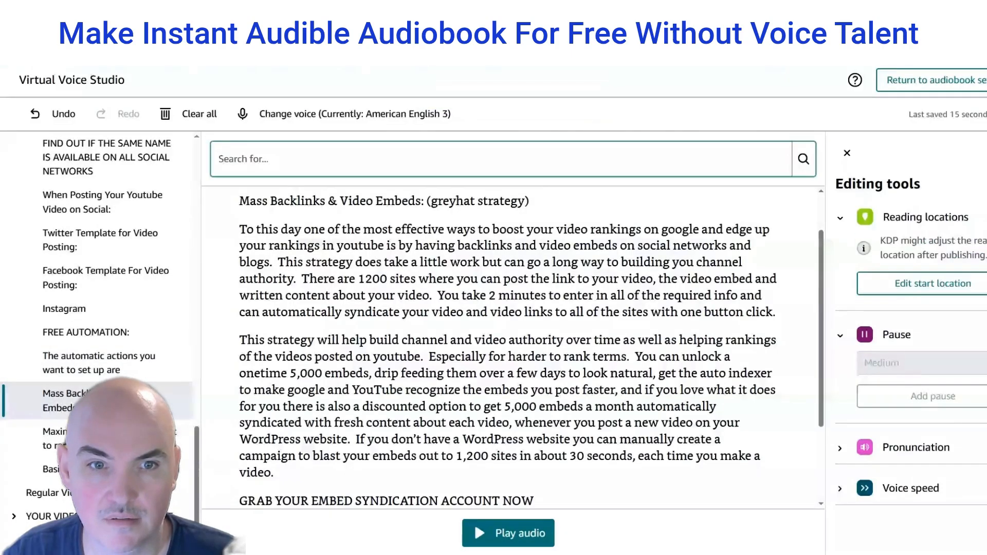
scroll(513, 347, down, 3)
drag(407, 411, 239, 410)
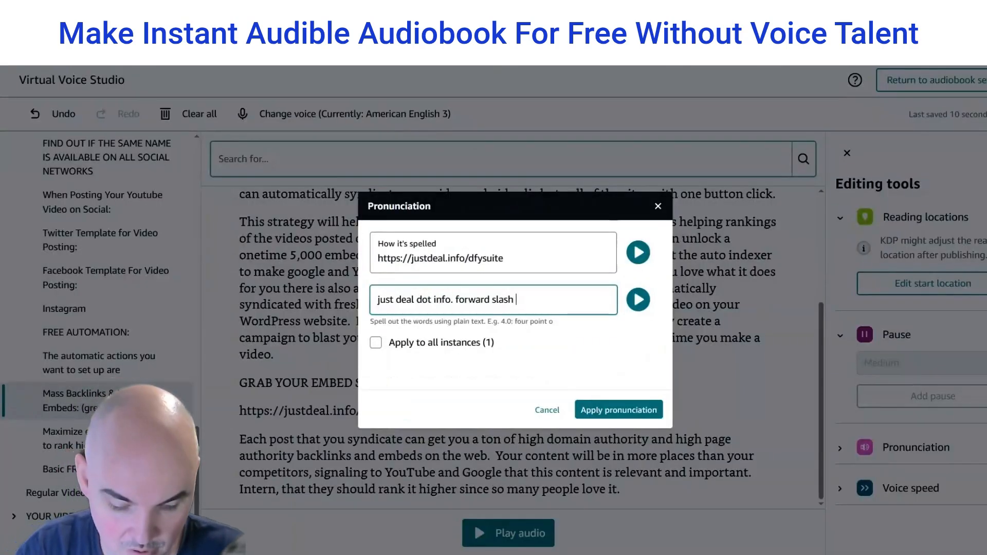
text(.f.y. suite)
key(Return)
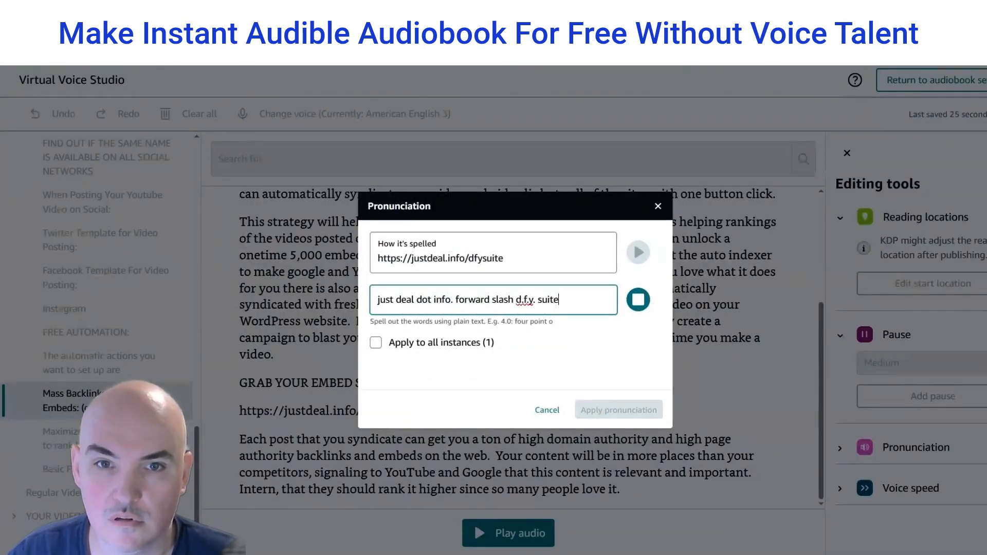
click(618, 410)
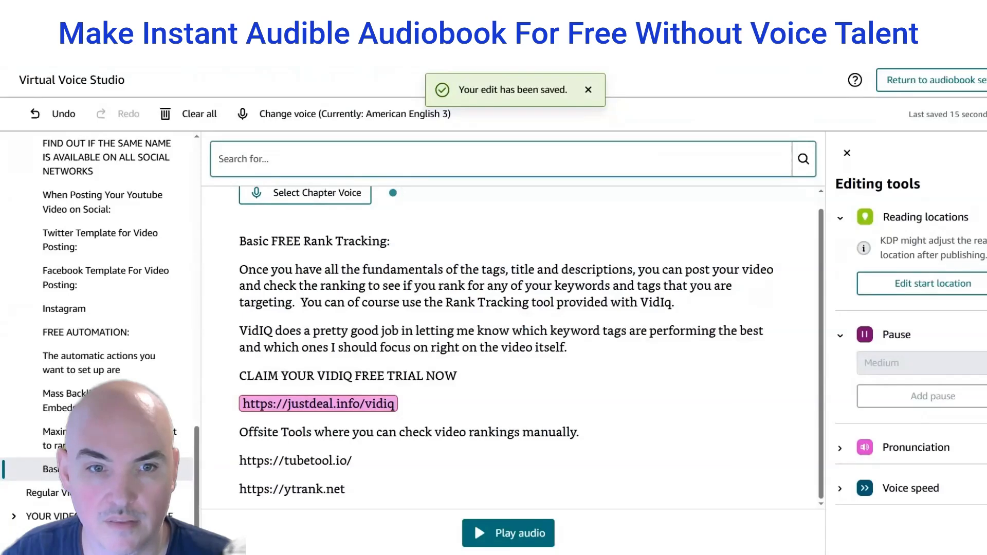
In the free video ranking checklist section, enter pcstubegrowth.com/5starbookrevieweryt as the starting pronunciation for its link
click(111, 492)
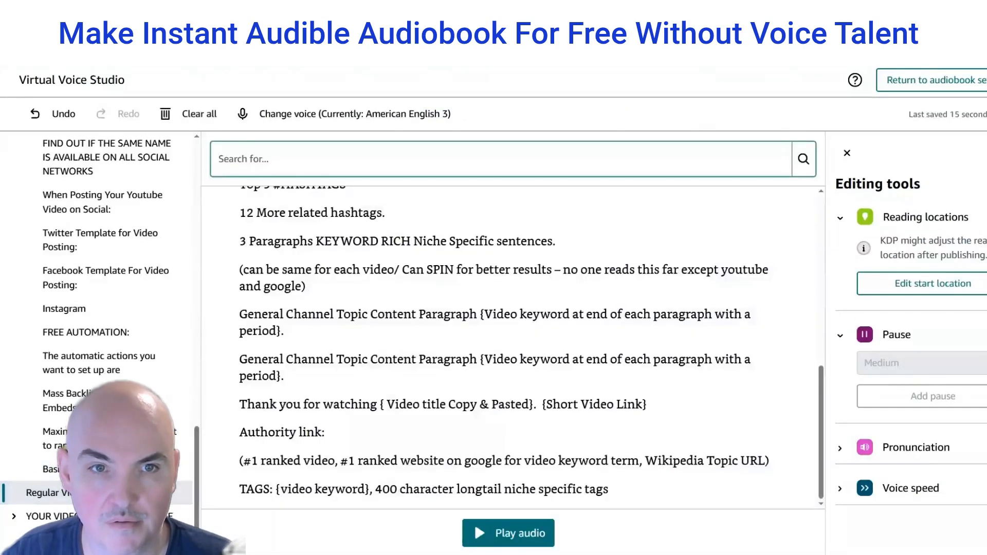
click(110, 517)
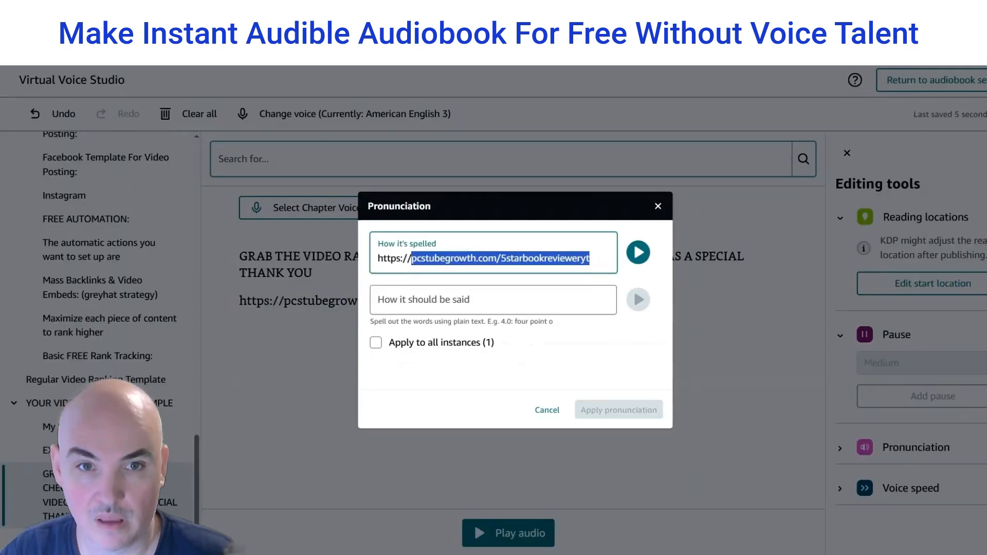
text(pcstubegrowth.com/5starbookreviewert)
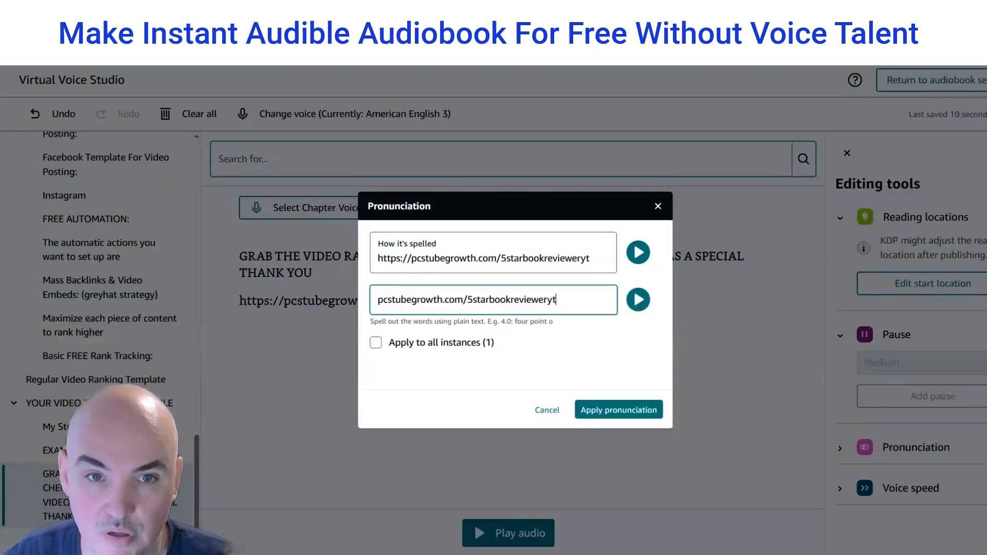
Respell the link's pronunciation so it begins "p.c.s. tube growth dot com forward slash five star", separate the remaining words and apply it
click(384, 300)
text(.)
key(Right)
text(.)
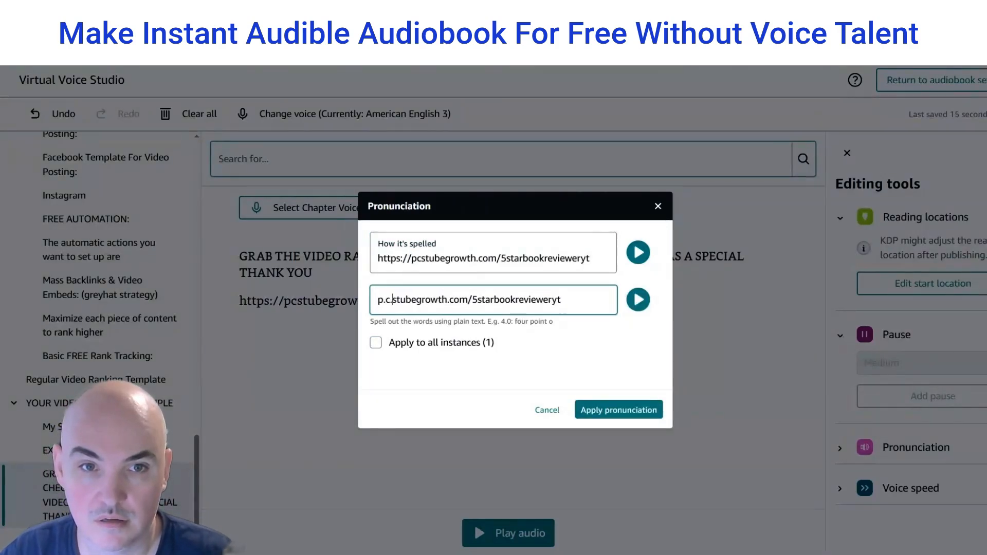
key(Right)
text(.)
key(Right)
key(Right)
key(Right)
key(Right)
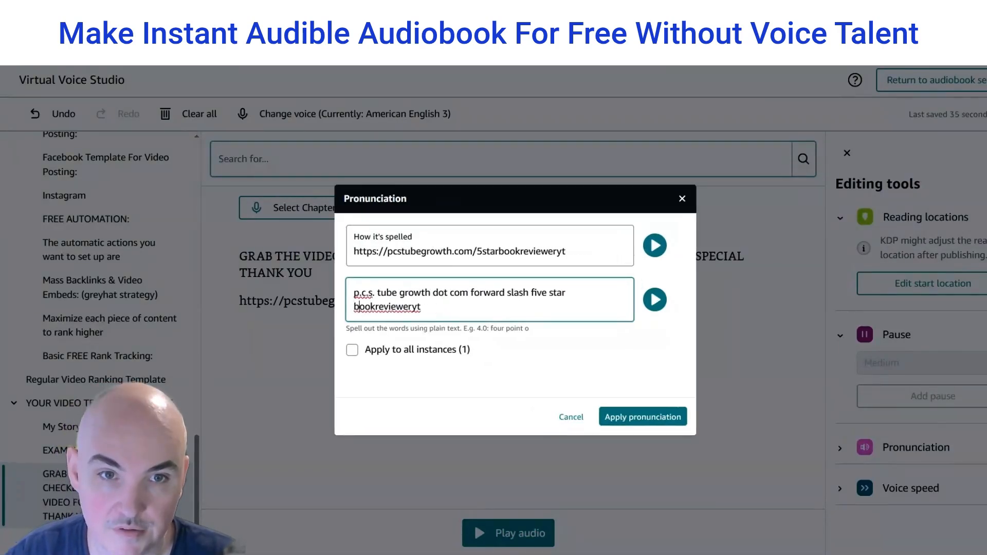
key(Right)
click(671, 421)
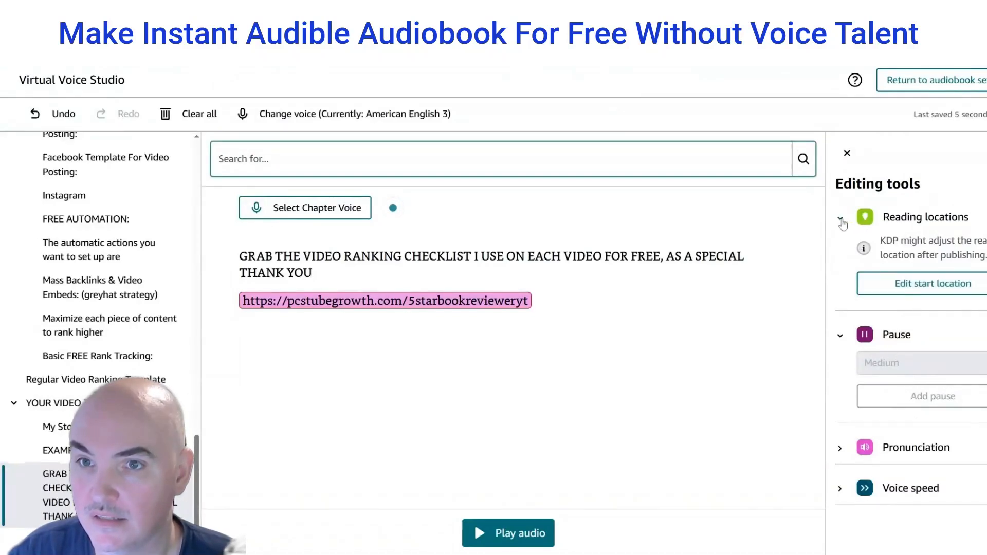
Go back to the YouTube Channel Foundation - Expert Channel Setup section and check its text through the closing paragraphs
scroll(172, 276, up, 20)
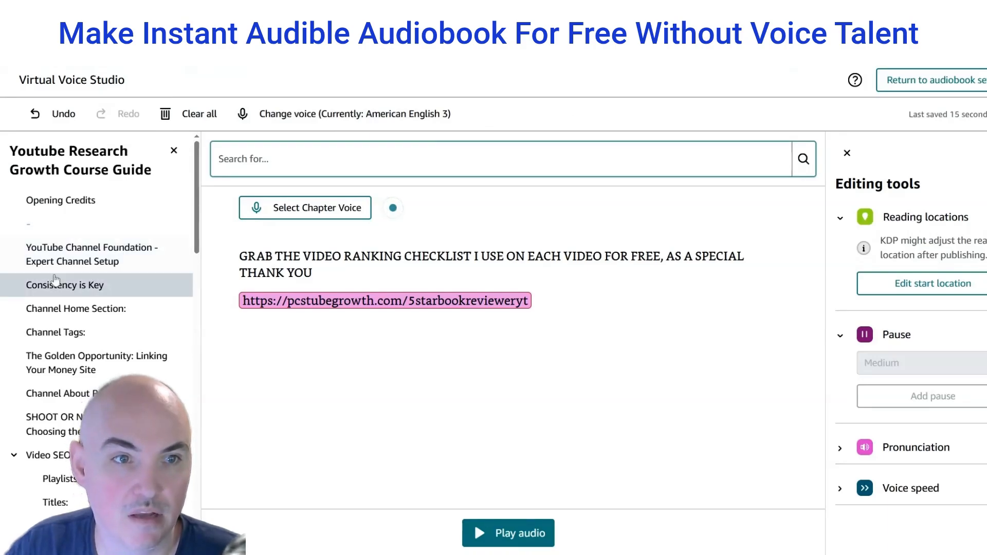
click(88, 254)
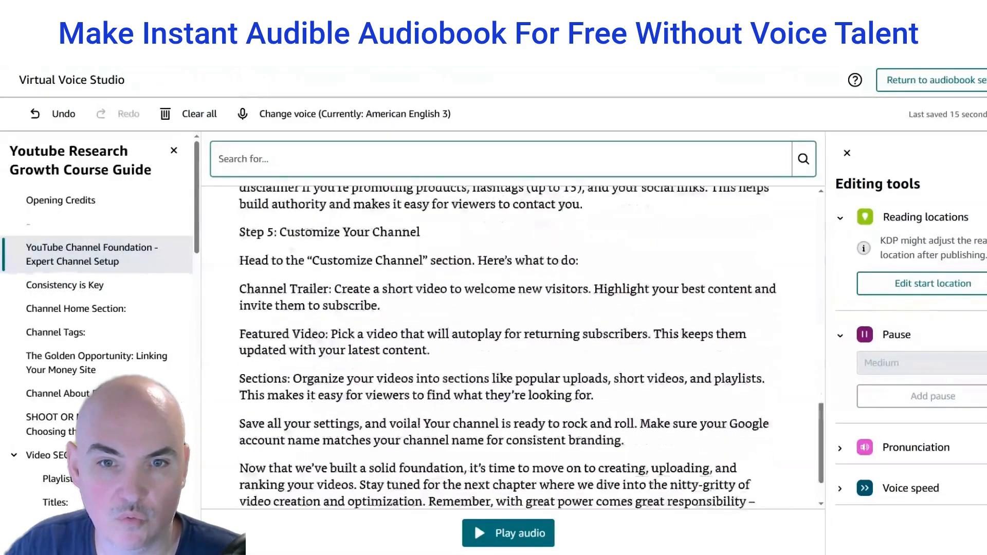
scroll(514, 348, down, 14)
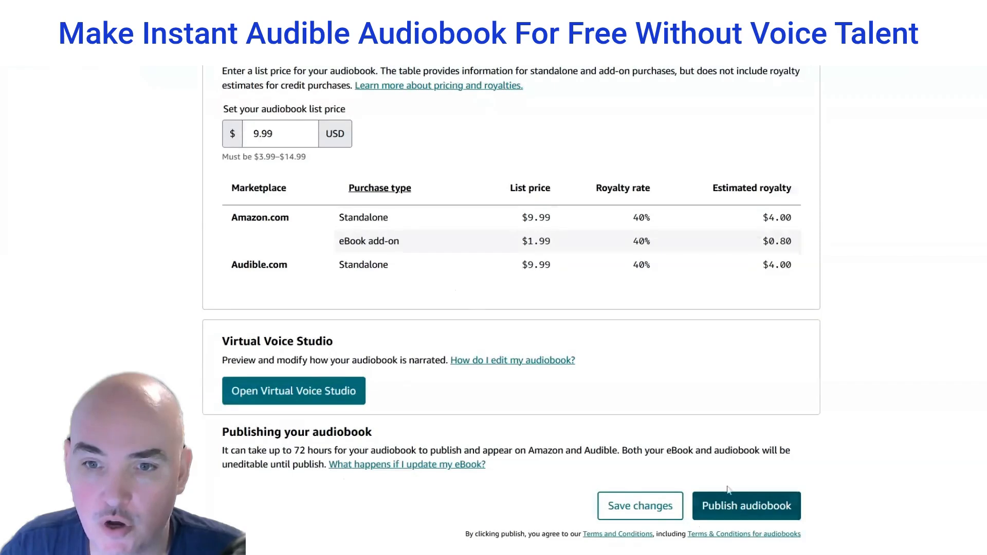
Return to the audiobook setup page, publish the audiobook and check the price and availability notice in the submission summary
drag(223, 450, 462, 452)
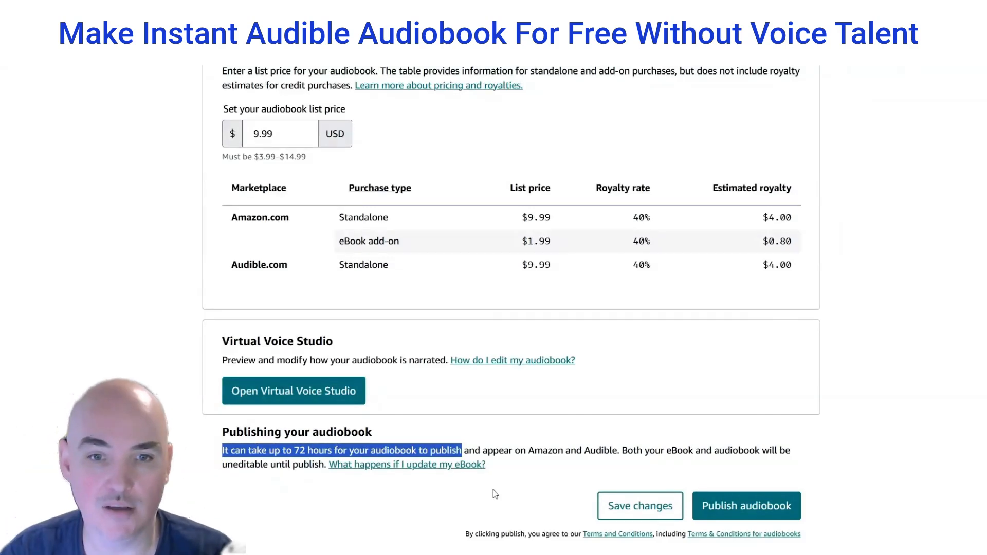
click(754, 505)
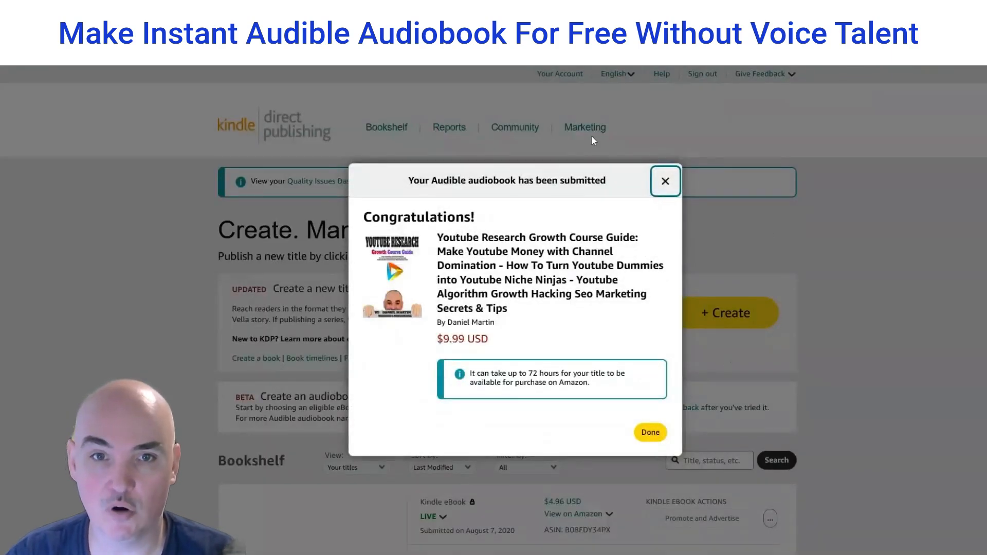
drag(506, 342, 440, 350)
click(438, 349)
drag(485, 374, 606, 373)
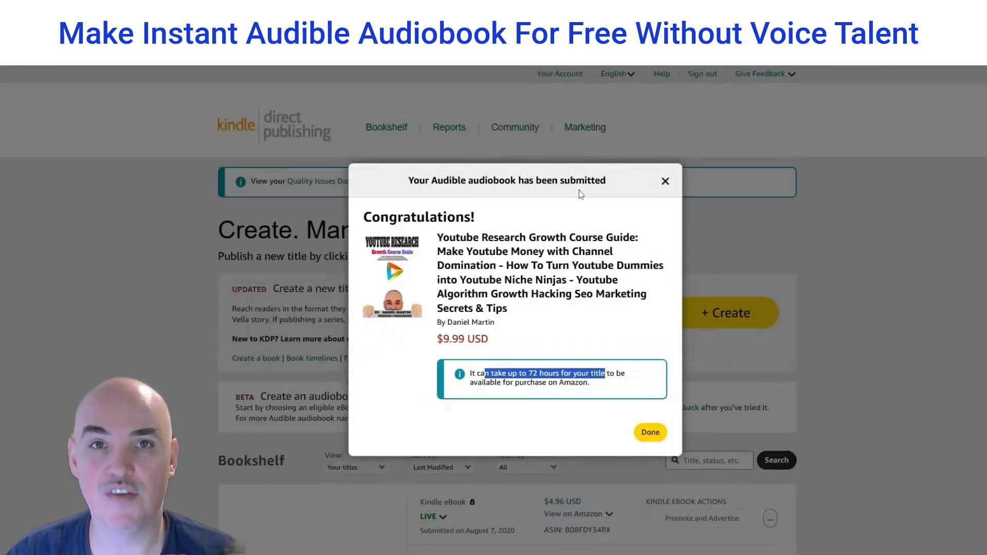